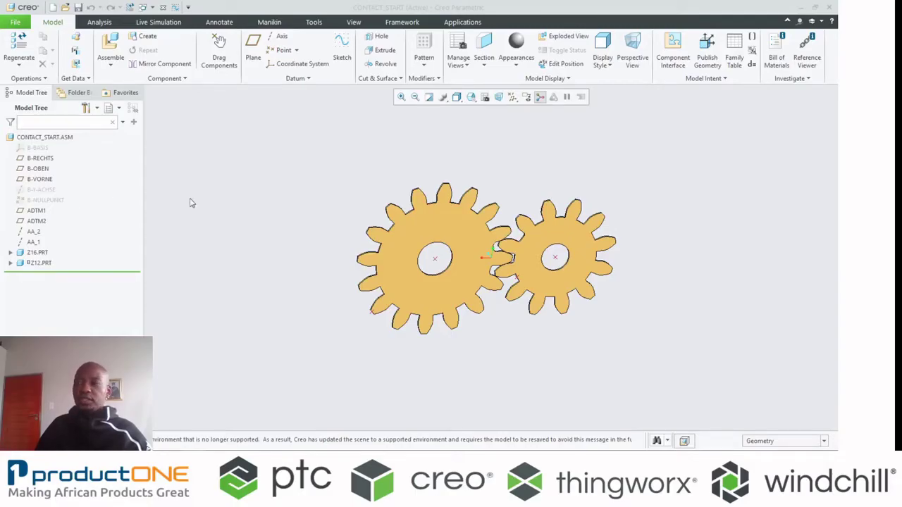
Step: Open the gear assembly in Creo Simulate's structure mode
{"action": "scroll", "coordinate": [392, 323], "scroll_direction": "up", "scroll_amount": 3}
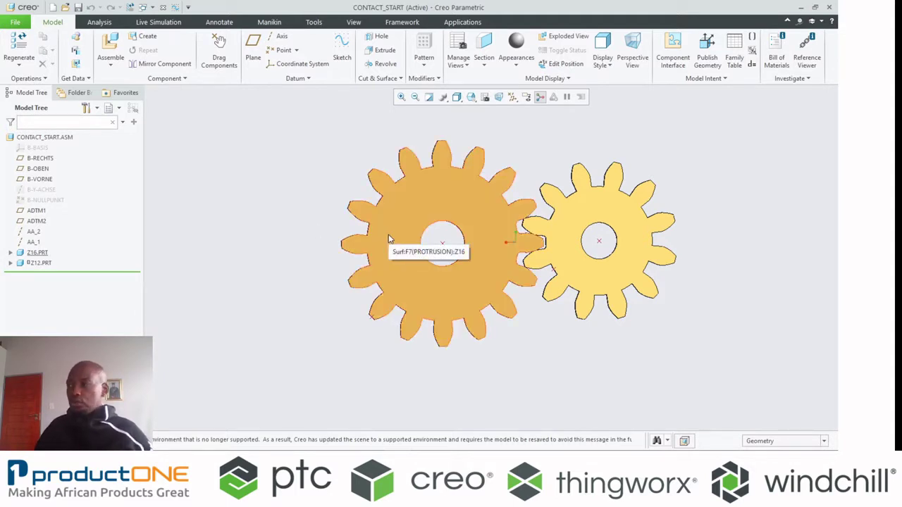
{"action": "scroll", "coordinate": [405, 226], "scroll_direction": "down", "scroll_amount": 2}
{"action": "middle_click_drag", "start_coordinate": [405, 226], "coordinate": [343, 236], "text": "shift"}
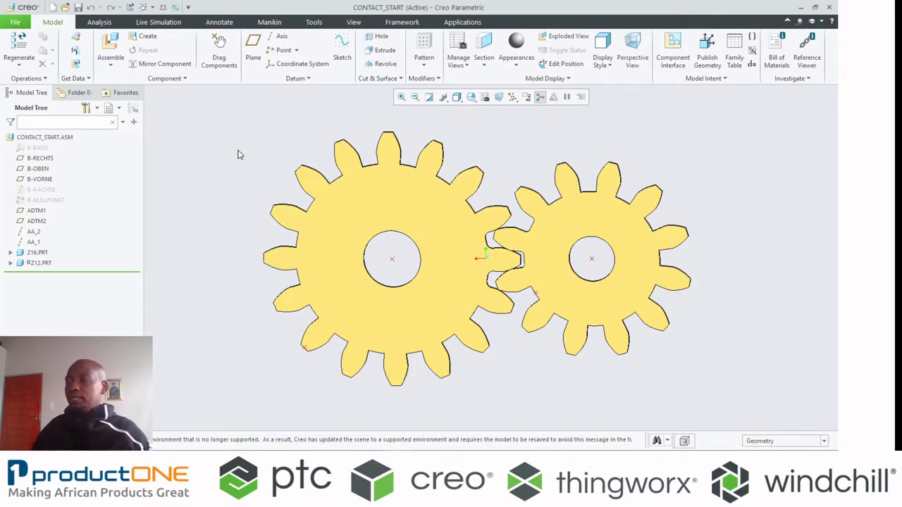
{"action": "left_click", "coordinate": [444, 26]}
{"action": "left_click", "coordinate": [271, 46]}
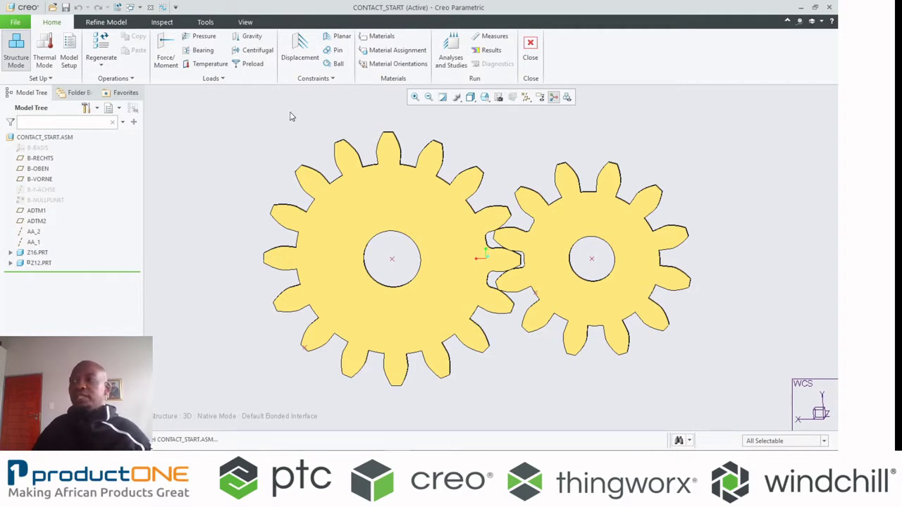
Step: Assign STEEL from the Legacy-Materials library to both gear parts, Z16 and Z12
{"action": "left_click", "coordinate": [374, 51]}
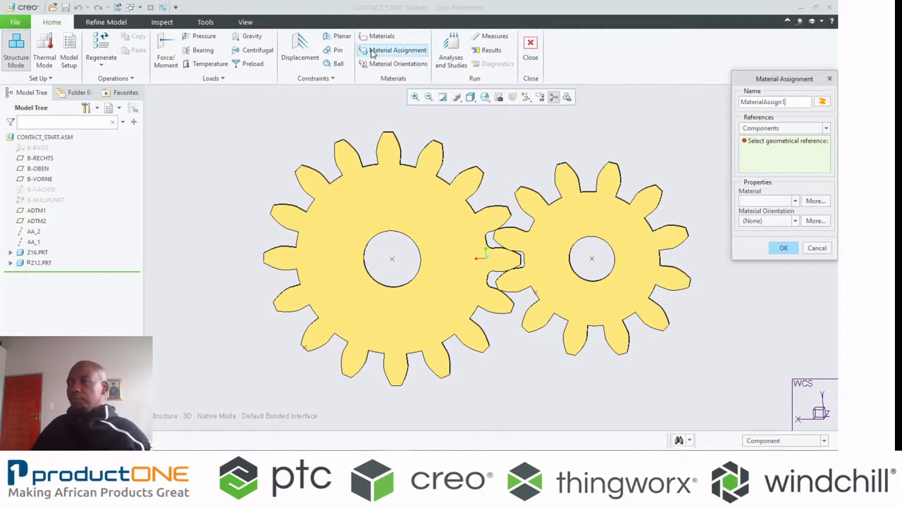
{"action": "left_click", "coordinate": [815, 201]}
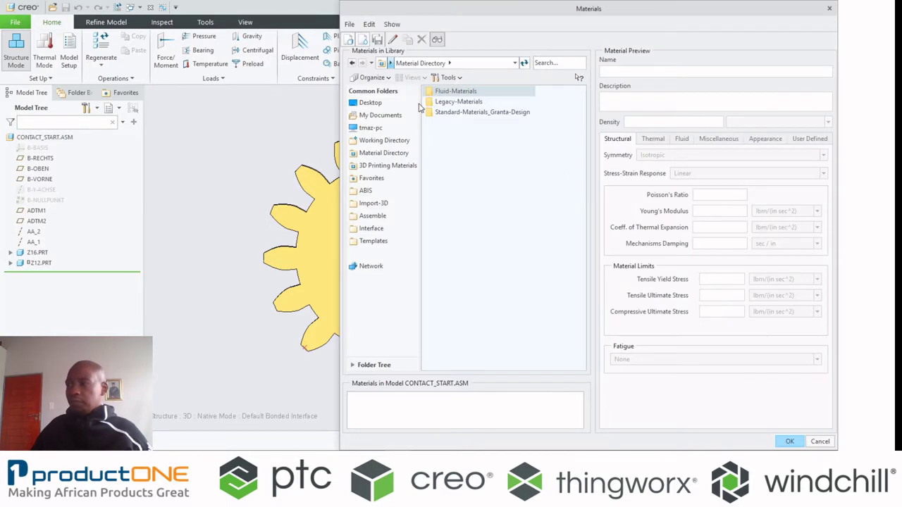
{"action": "double_click", "coordinate": [446, 102]}
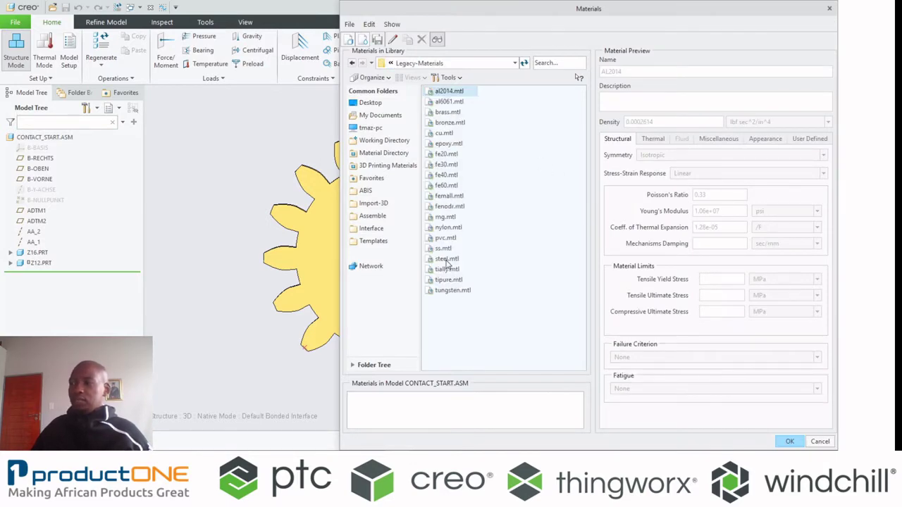
{"action": "double_click", "coordinate": [446, 259]}
{"action": "left_click", "coordinate": [789, 441]}
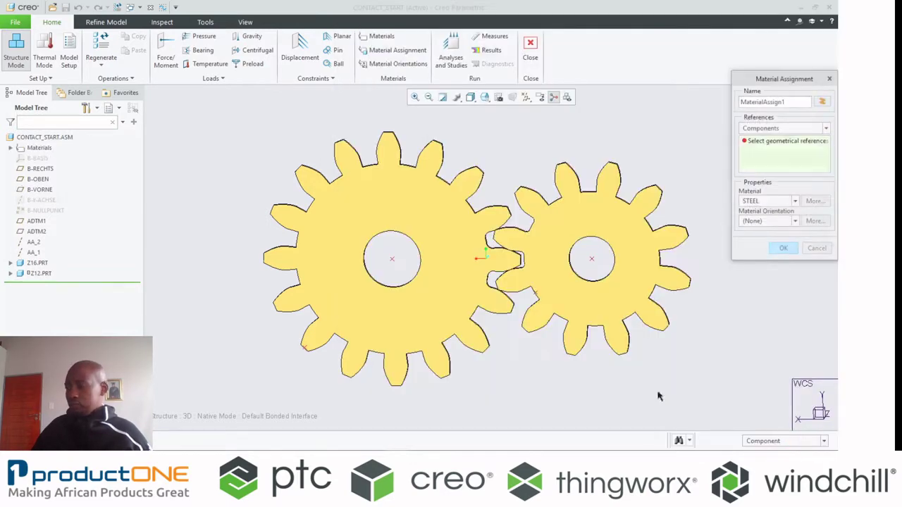
{"action": "left_click", "coordinate": [381, 285]}
{"action": "left_click", "coordinate": [579, 308], "text": "ctrl"}
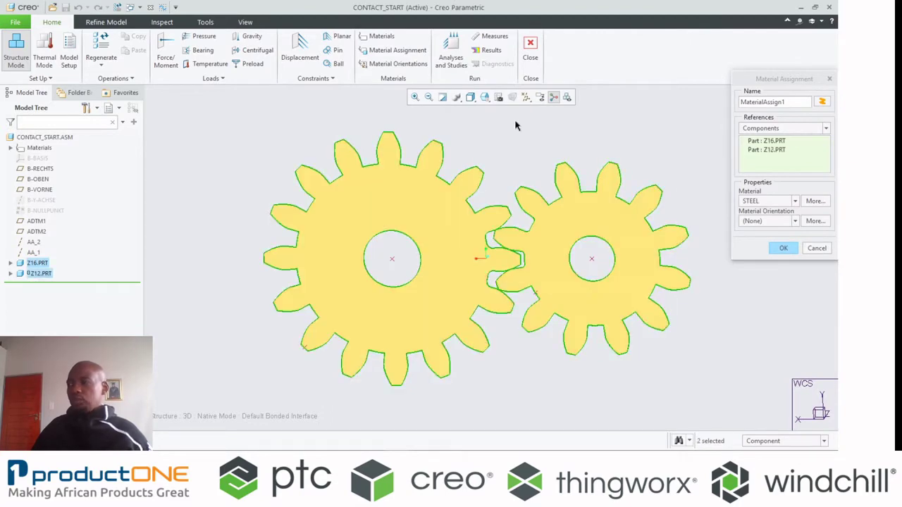
{"action": "middle_click", "coordinate": [515, 125]}
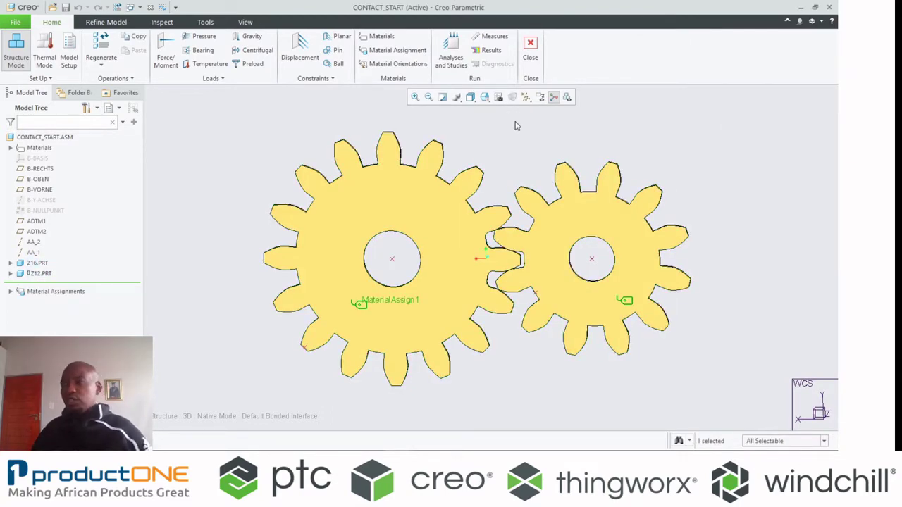
Step: Add a displacement constraint to the bore surfaces of gear Z16 with X, Y and Z translations fixed
{"action": "left_click", "coordinate": [300, 57]}
{"action": "scroll", "coordinate": [411, 293], "scroll_direction": "down", "scroll_amount": 5}
{"action": "middle_click_drag", "start_coordinate": [410, 293], "coordinate": [320, 279]}
{"action": "scroll", "coordinate": [342, 225], "scroll_direction": "down", "scroll_amount": 5}
{"action": "left_click", "coordinate": [339, 235]}
{"action": "scroll", "coordinate": [340, 281], "scroll_direction": "up", "scroll_amount": 4}
{"action": "middle_click_drag", "start_coordinate": [340, 281], "coordinate": [370, 268]}
{"action": "scroll", "coordinate": [315, 185], "scroll_direction": "up", "scroll_amount": 3}
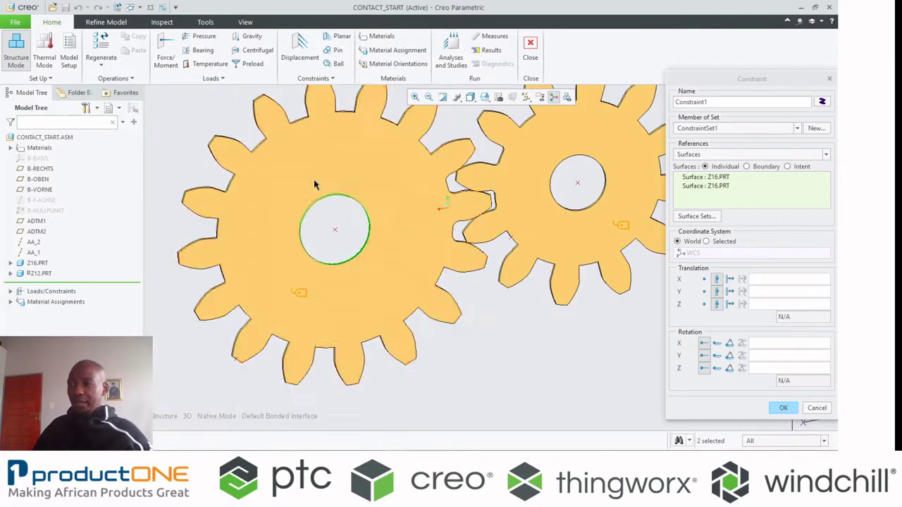
{"action": "middle_click", "coordinate": [338, 236]}
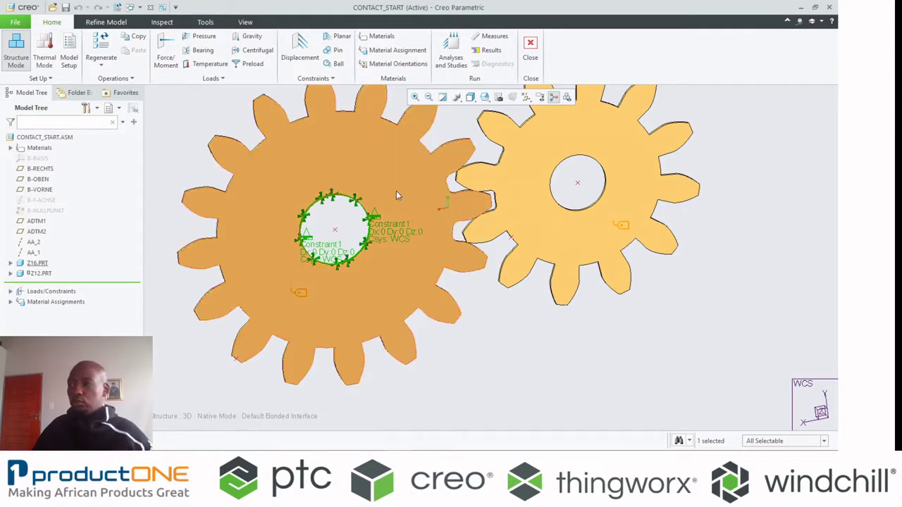
Step: Add a pin constraint to the bore surfaces of gear Z12 with free rotation and fixed axial translation
{"action": "left_click", "coordinate": [336, 50]}
{"action": "scroll", "coordinate": [613, 205], "scroll_direction": "up", "scroll_amount": 5}
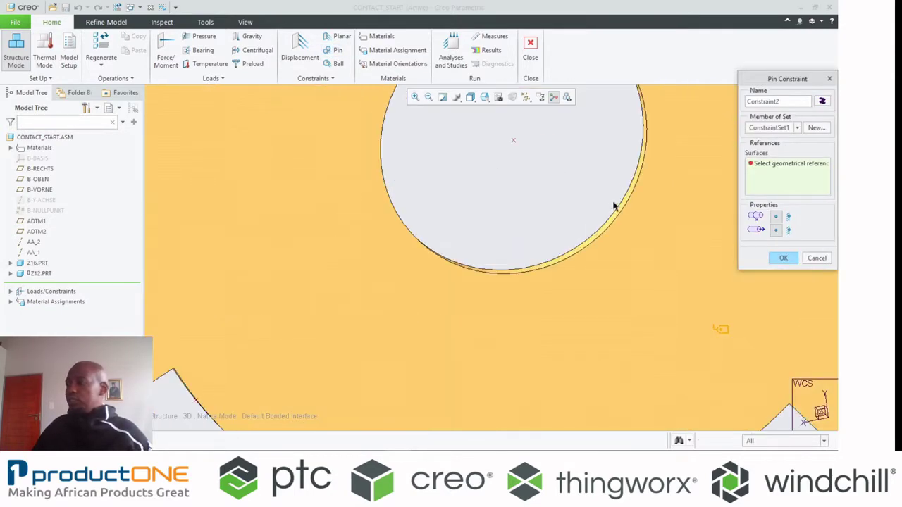
{"action": "left_click", "coordinate": [622, 210]}
{"action": "scroll", "coordinate": [537, 308], "scroll_direction": "down", "scroll_amount": 2}
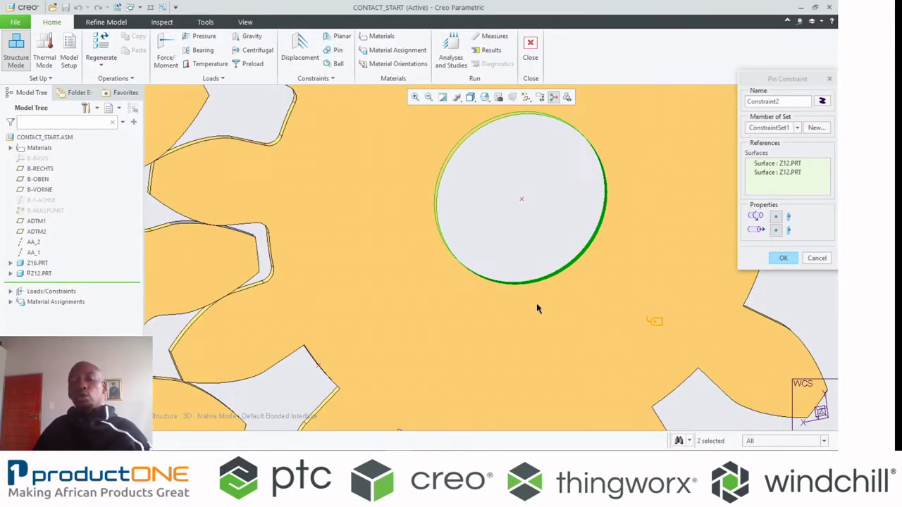
{"action": "left_click", "coordinate": [788, 231]}
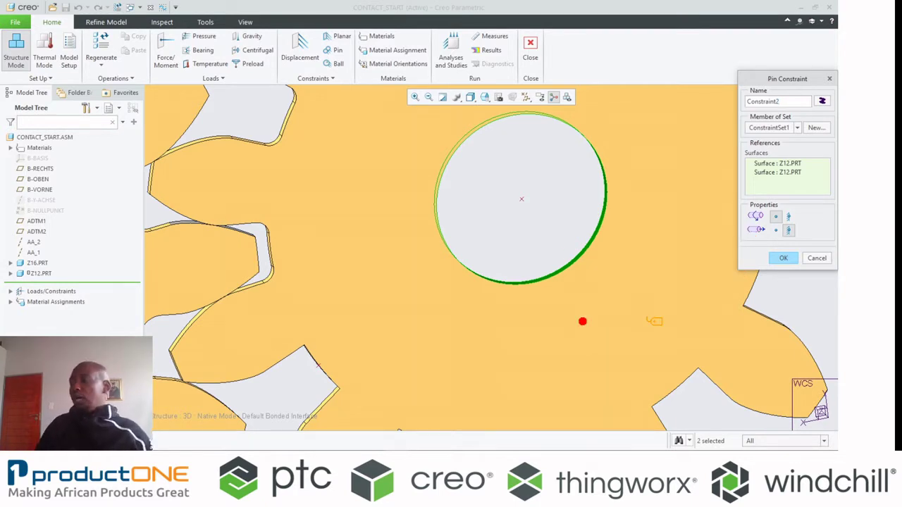
{"action": "mouse_move", "coordinate": [508, 321]}
{"action": "left_mouse_down"}
{"action": "mouse_move", "coordinate": [661, 211]}
{"action": "mouse_move", "coordinate": [657, 168]}
{"action": "mouse_move", "coordinate": [646, 187]}
{"action": "mouse_move", "coordinate": [652, 176]}
{"action": "mouse_move", "coordinate": [695, 190]}
{"action": "left_mouse_up"}
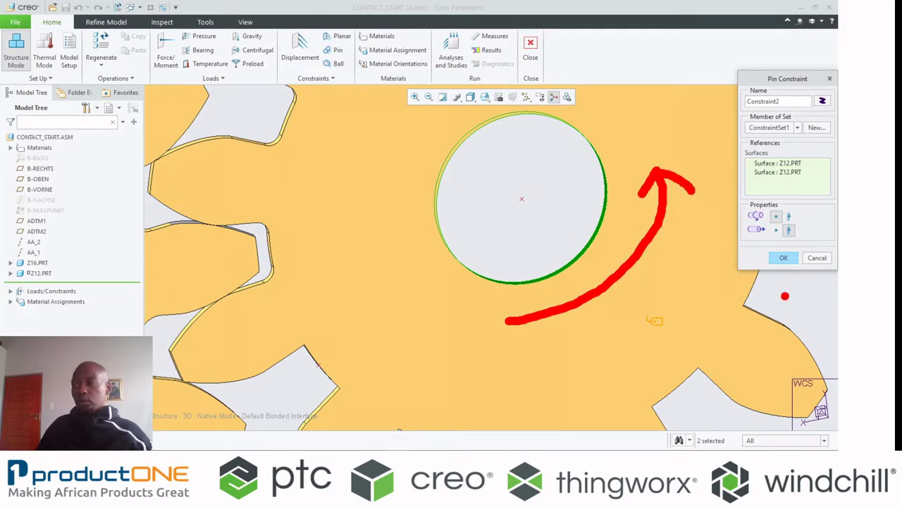
{"action": "key", "text": "Escape"}
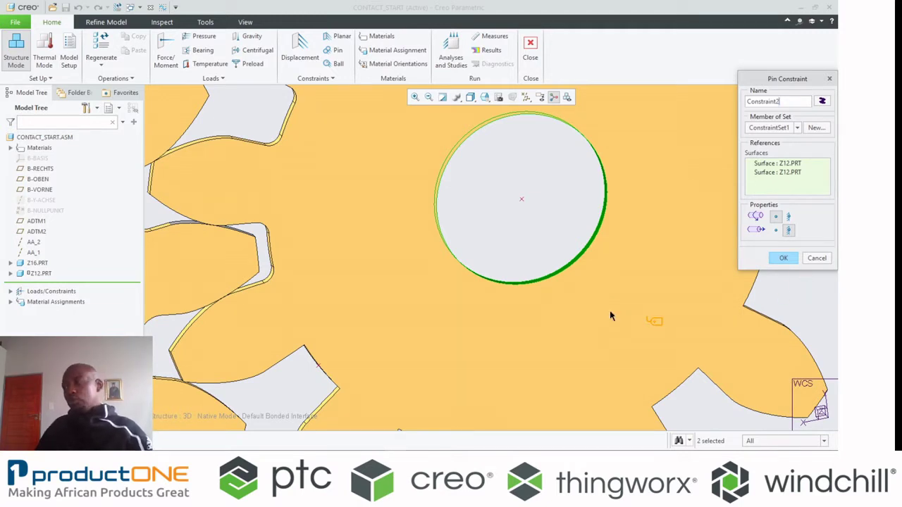
{"action": "left_click", "coordinate": [784, 258]}
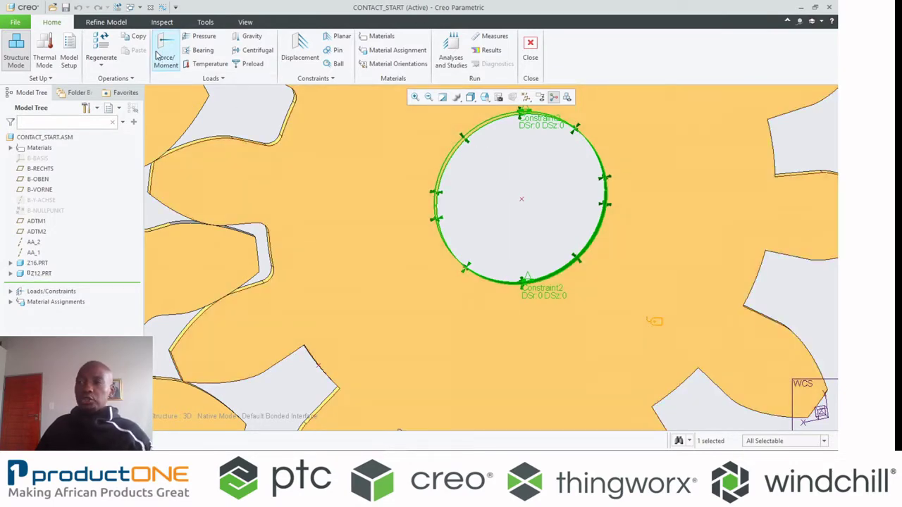
Step: Define a force/moment load on the Z12 bore surfaces, distributed as Total Load at Point through the bore's centre point PNT0
{"action": "left_click", "coordinate": [165, 55]}
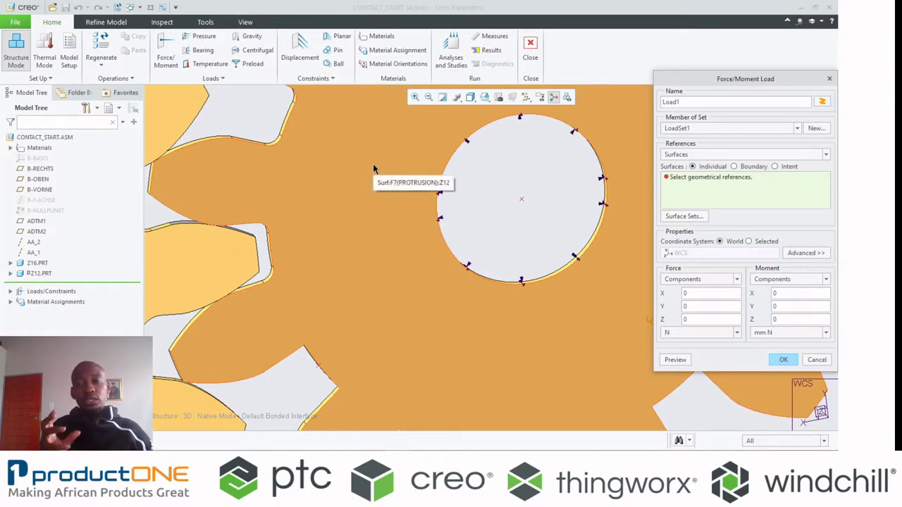
{"action": "scroll", "coordinate": [579, 250], "scroll_direction": "down", "scroll_amount": 3}
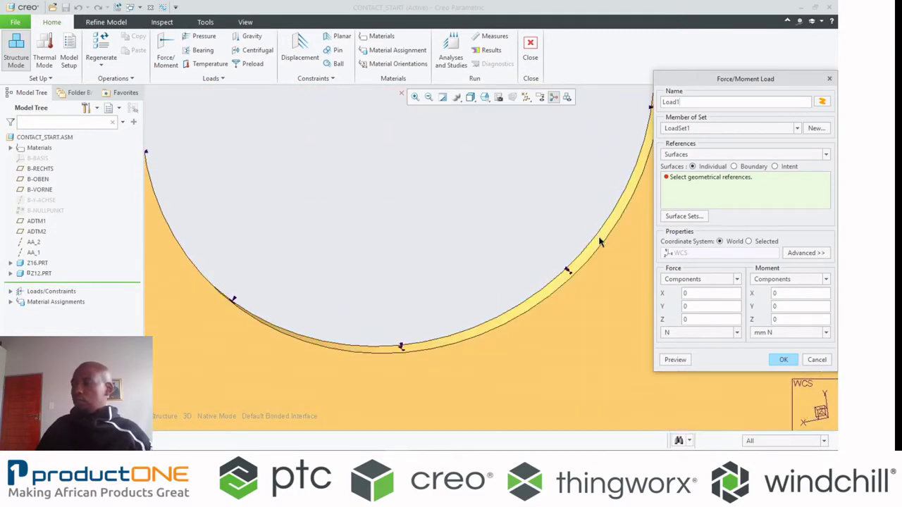
{"action": "left_click", "coordinate": [599, 241]}
{"action": "scroll", "coordinate": [533, 326], "scroll_direction": "down", "scroll_amount": 3}
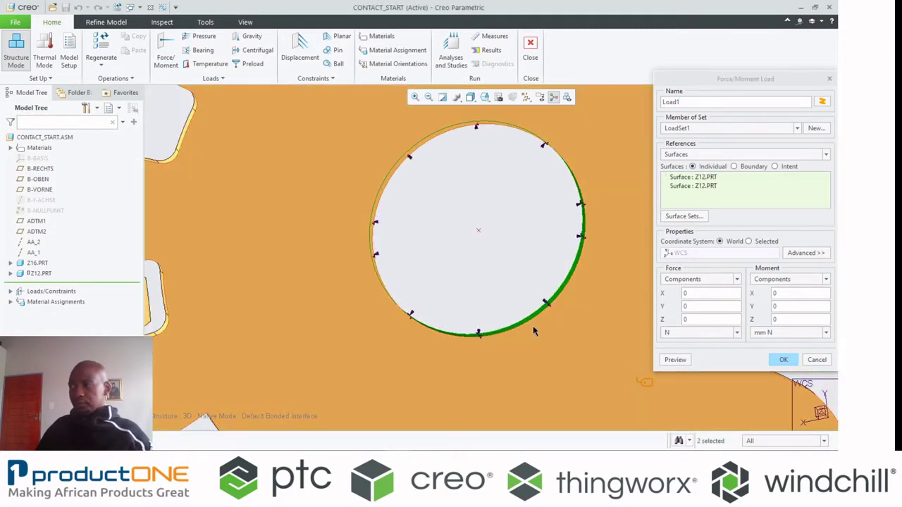
{"action": "left_click", "coordinate": [796, 253]}
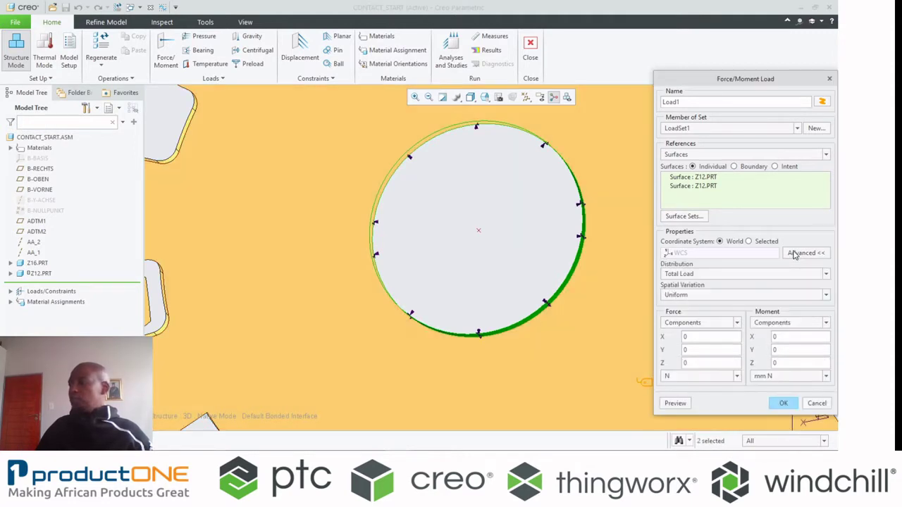
{"action": "left_click", "coordinate": [745, 275]}
{"action": "left_click", "coordinate": [725, 303]}
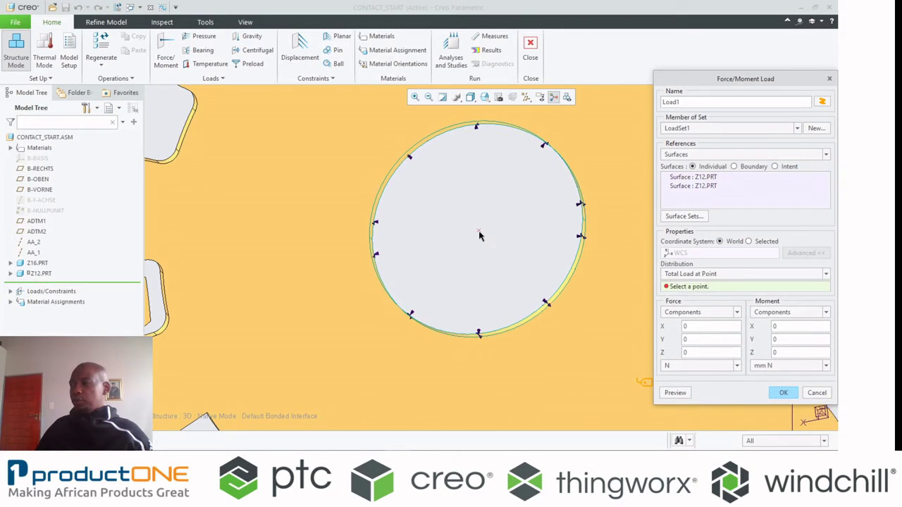
{"action": "left_click", "coordinate": [479, 231]}
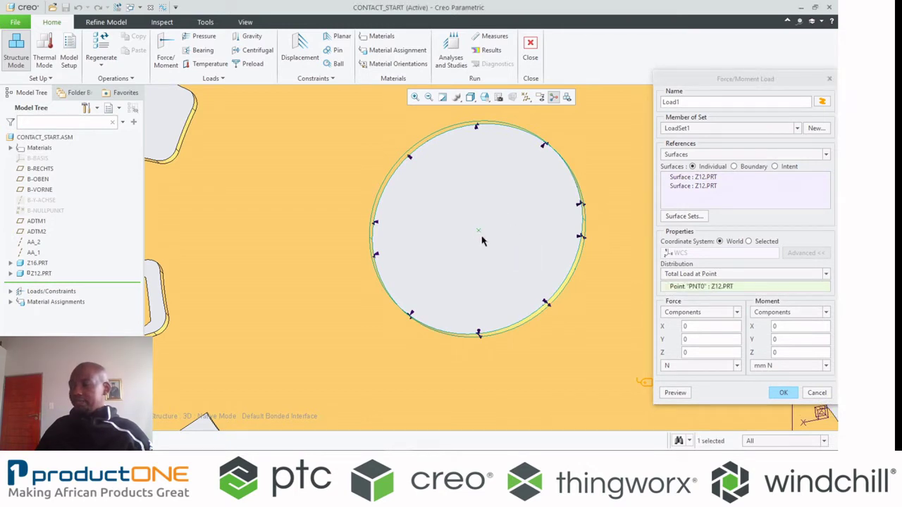
Step: Set the load's Z moment to -100 mm N, preview its direction and accept the load
{"action": "left_click", "coordinate": [780, 354]}
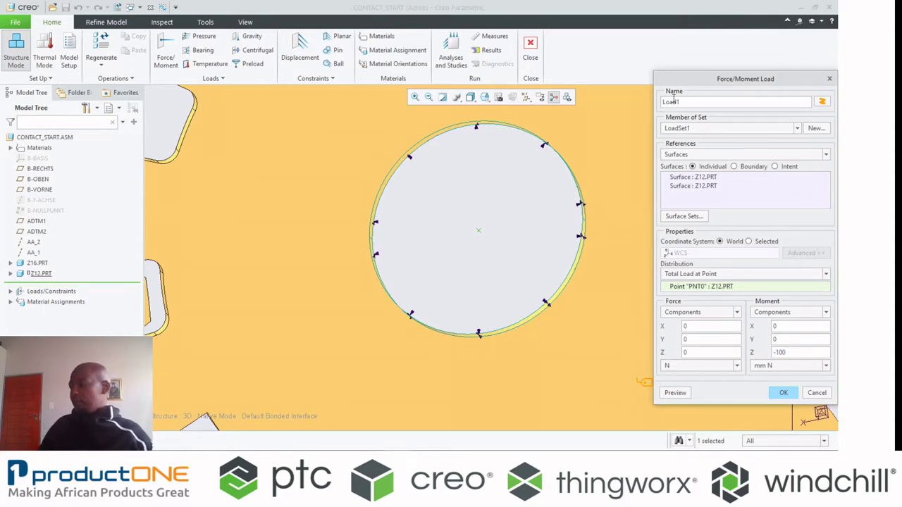
{"action": "left_click", "coordinate": [675, 393]}
{"action": "scroll", "coordinate": [522, 324], "scroll_direction": "down", "scroll_amount": 3}
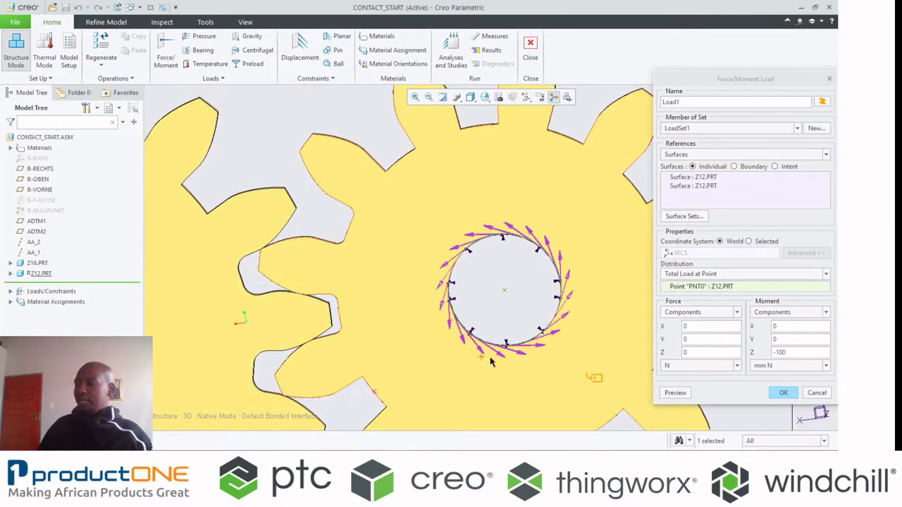
{"action": "left_click", "coordinate": [785, 392]}
Step: Create a surface-to-surface Contact interface between the touching tooth flanks of gears Z16 and Z12
{"action": "scroll", "coordinate": [636, 283], "scroll_direction": "down", "scroll_amount": 3}
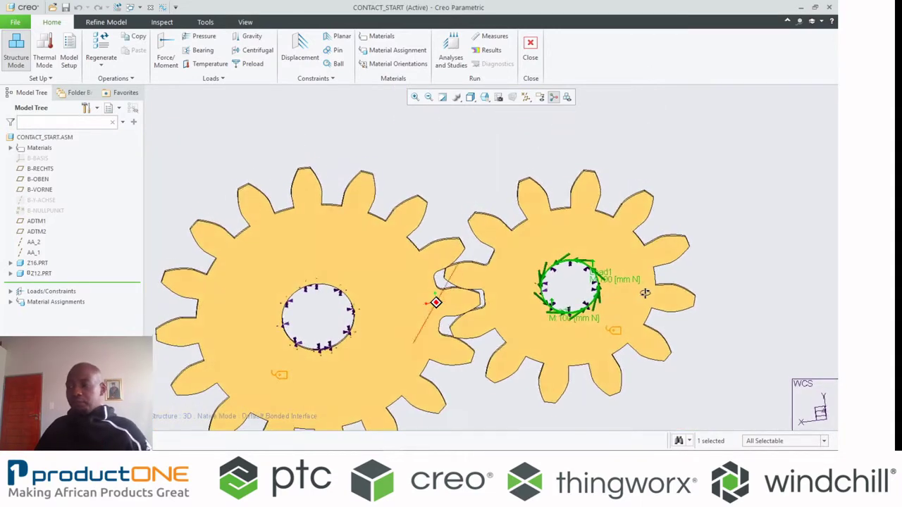
{"action": "middle_click_drag", "start_coordinate": [520, 264], "coordinate": [504, 223], "text": "shift"}
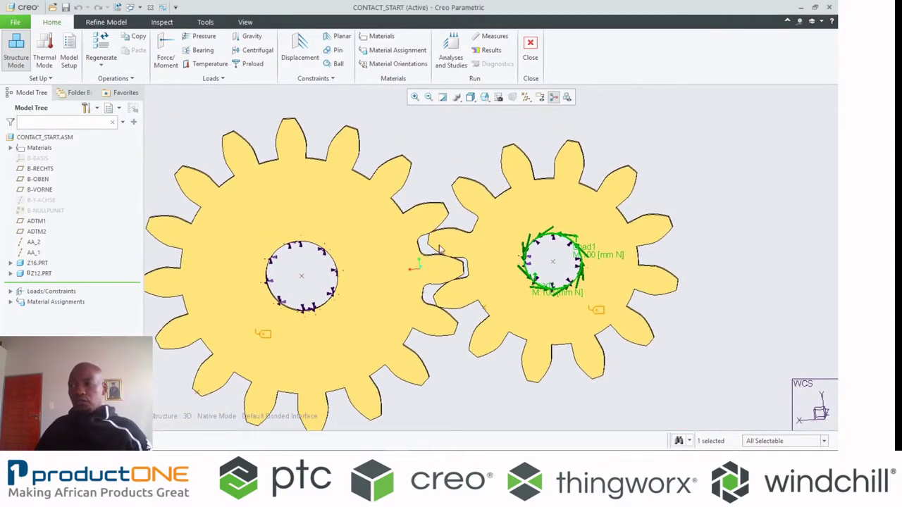
{"action": "scroll", "coordinate": [423, 246], "scroll_direction": "up", "scroll_amount": 3}
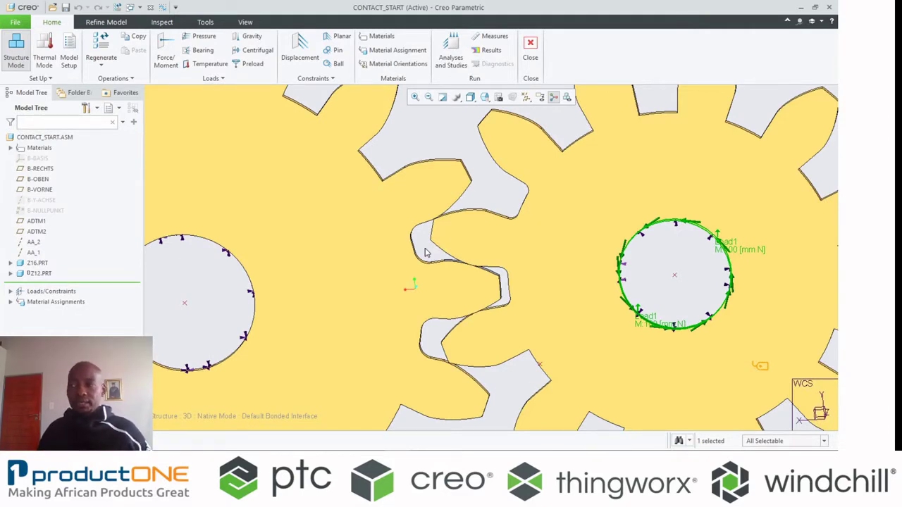
{"action": "left_click", "coordinate": [107, 23]}
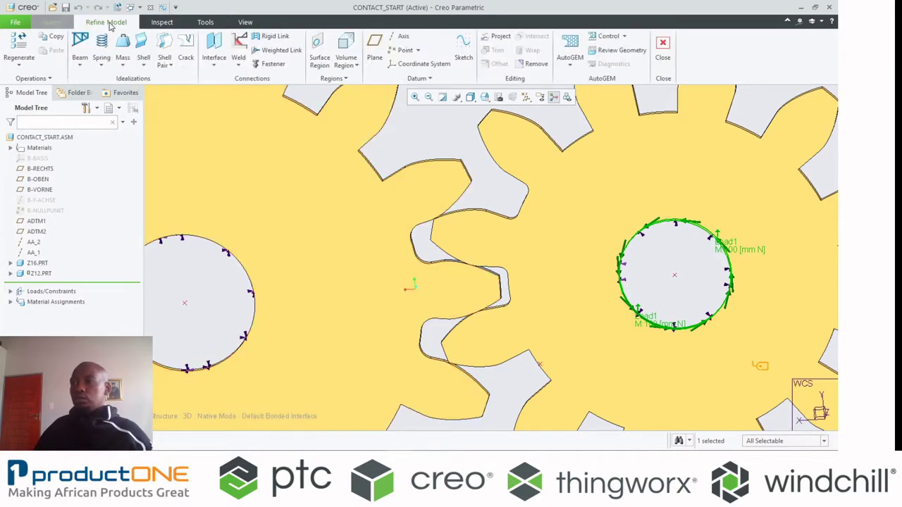
{"action": "left_click", "coordinate": [214, 49]}
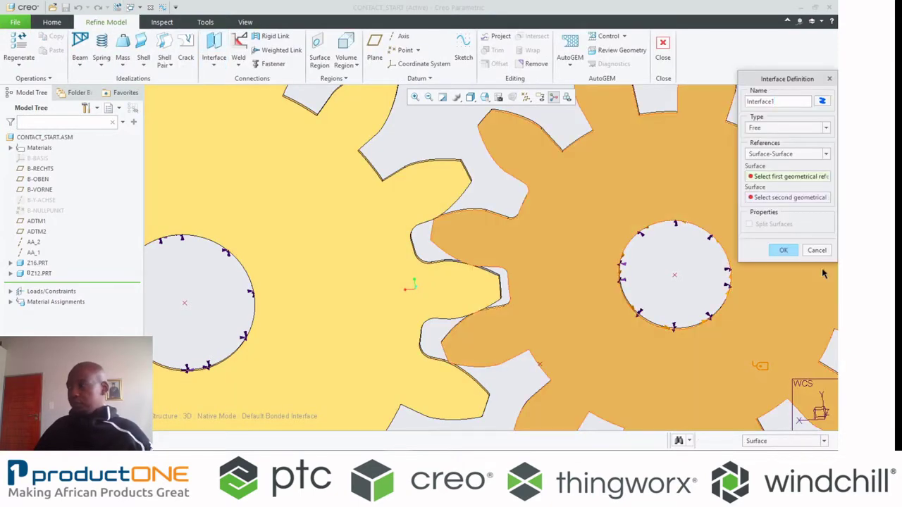
{"action": "left_click", "coordinate": [785, 127]}
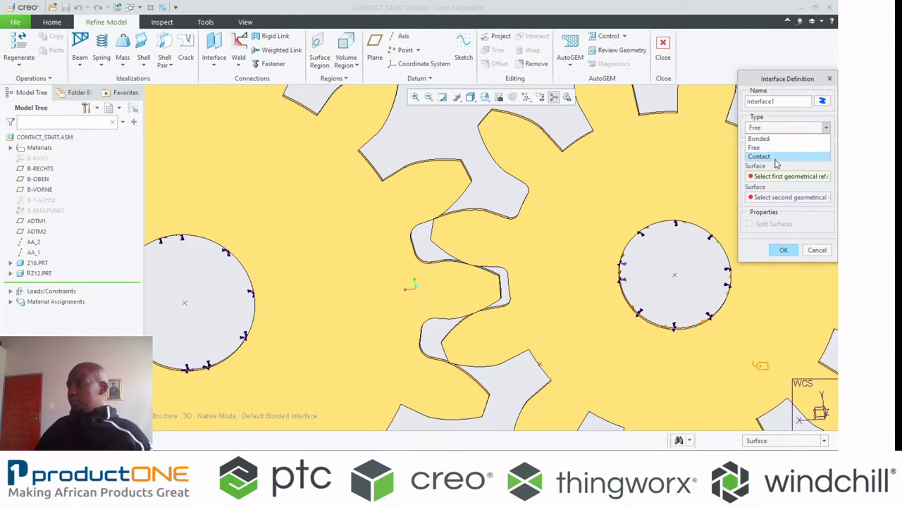
{"action": "left_click", "coordinate": [775, 161]}
{"action": "scroll", "coordinate": [394, 296], "scroll_direction": "up", "scroll_amount": 10}
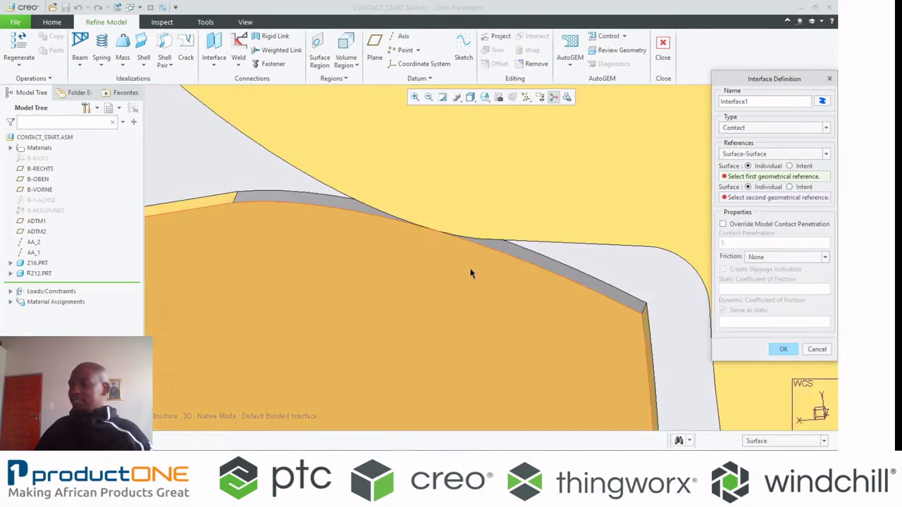
{"action": "left_click", "coordinate": [520, 251]}
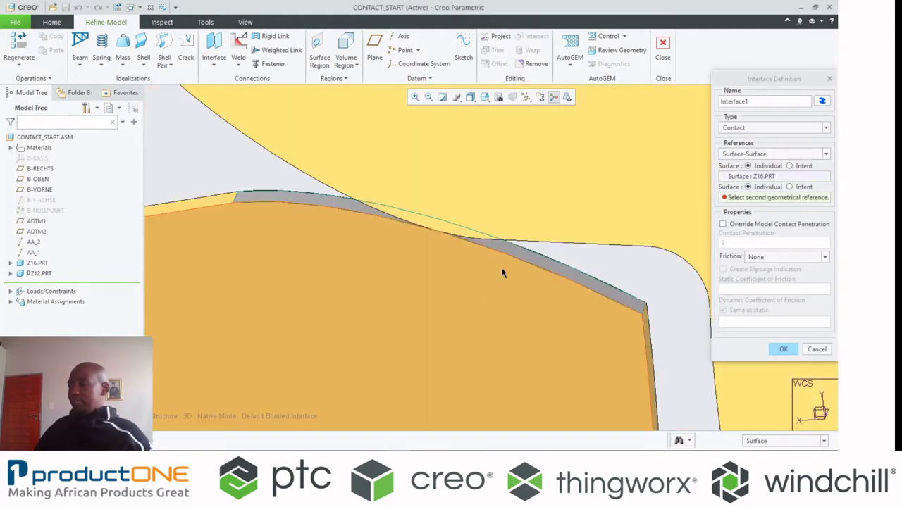
{"action": "middle_click_drag", "start_coordinate": [499, 287], "coordinate": [407, 264]}
{"action": "left_click", "coordinate": [368, 249]}
{"action": "scroll", "coordinate": [407, 265], "scroll_direction": "down", "scroll_amount": 3}
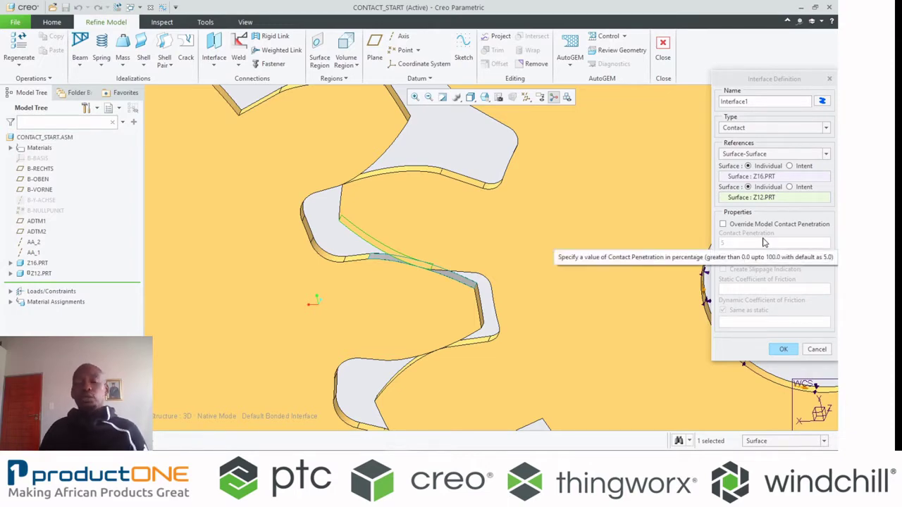
{"action": "left_click", "coordinate": [783, 349]}
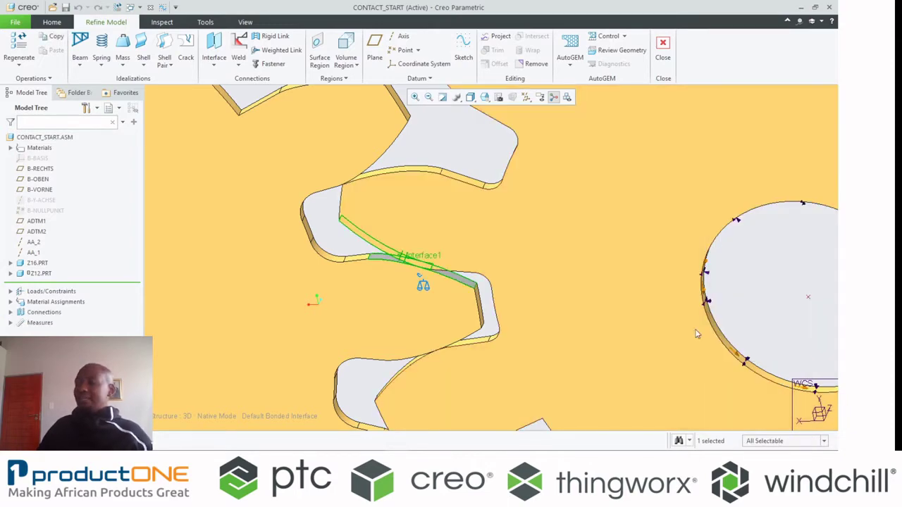
Step: Generate an AutoGEM mesh on both gears using the All with Properties reference option
{"action": "scroll", "coordinate": [578, 289], "scroll_direction": "up", "scroll_amount": 3}
{"action": "middle_click_drag", "start_coordinate": [577, 289], "coordinate": [571, 246]}
{"action": "scroll", "coordinate": [571, 245], "scroll_direction": "up", "scroll_amount": 2}
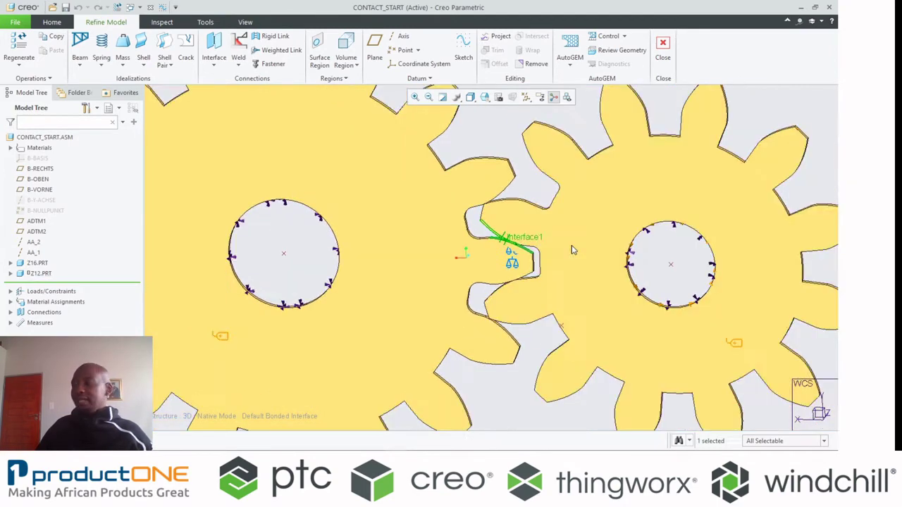
{"action": "scroll", "coordinate": [572, 249], "scroll_direction": "up", "scroll_amount": 2}
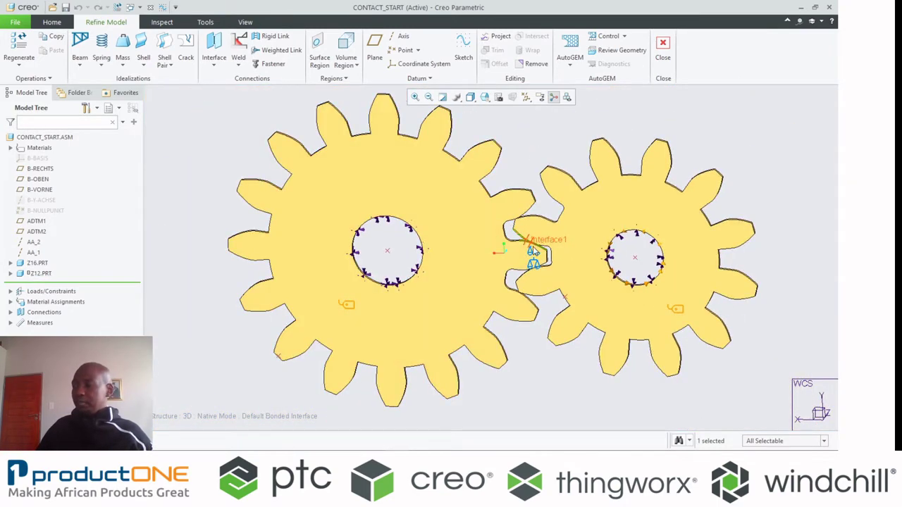
{"action": "mouse_move", "coordinate": [534, 254]}
{"action": "middle_mouse_down"}
{"action": "mouse_move", "coordinate": [503, 254]}
{"action": "mouse_move", "coordinate": [537, 257]}
{"action": "middle_mouse_up"}
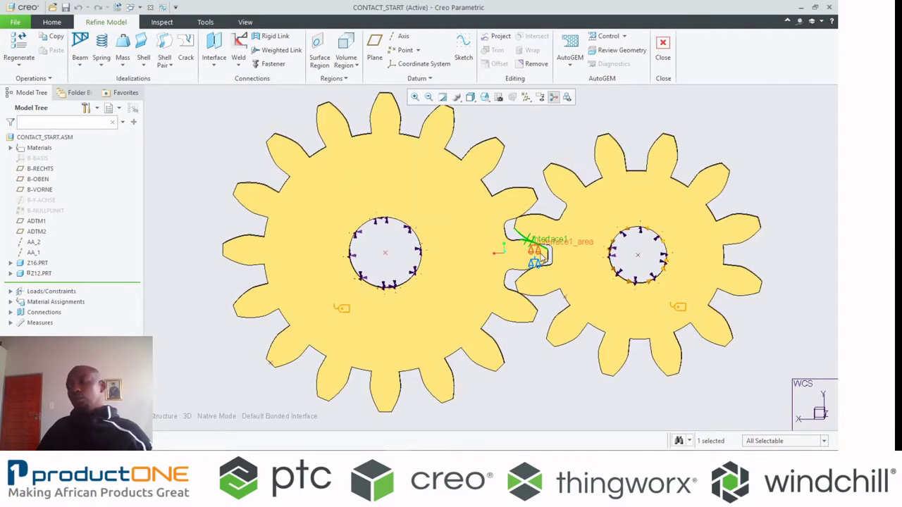
{"action": "left_click", "coordinate": [570, 55]}
{"action": "left_click", "coordinate": [646, 139]}
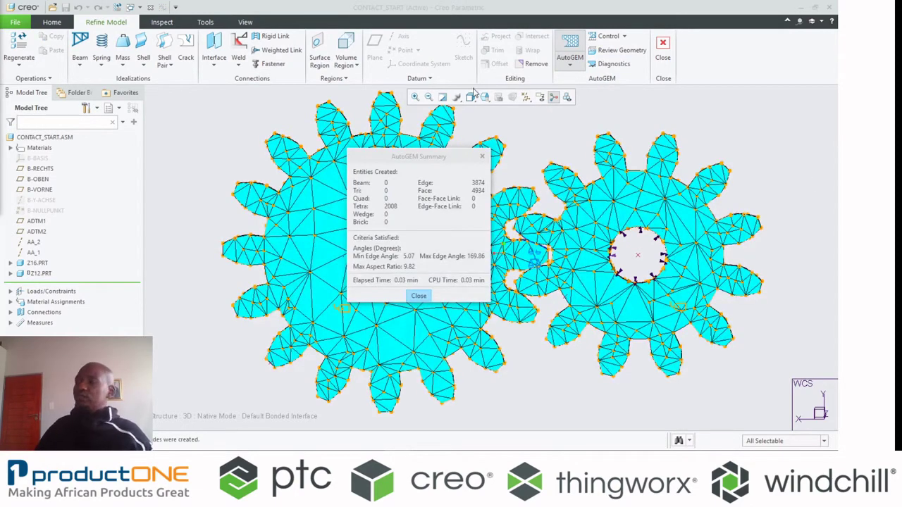
Step: Review the mesh on both gears and the AutoGEM summary, and close the meshing tool
{"action": "left_click_drag", "start_coordinate": [430, 160], "coordinate": [123, 118]}
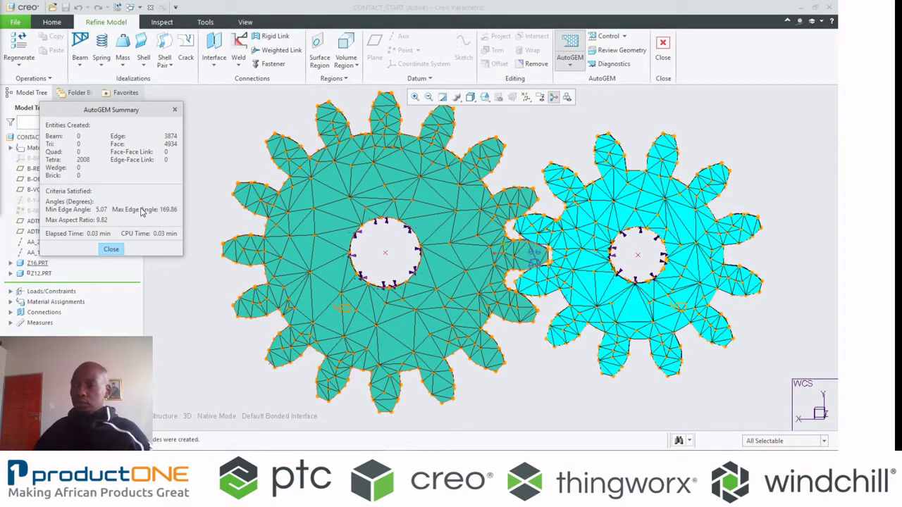
{"action": "left_click", "coordinate": [111, 249]}
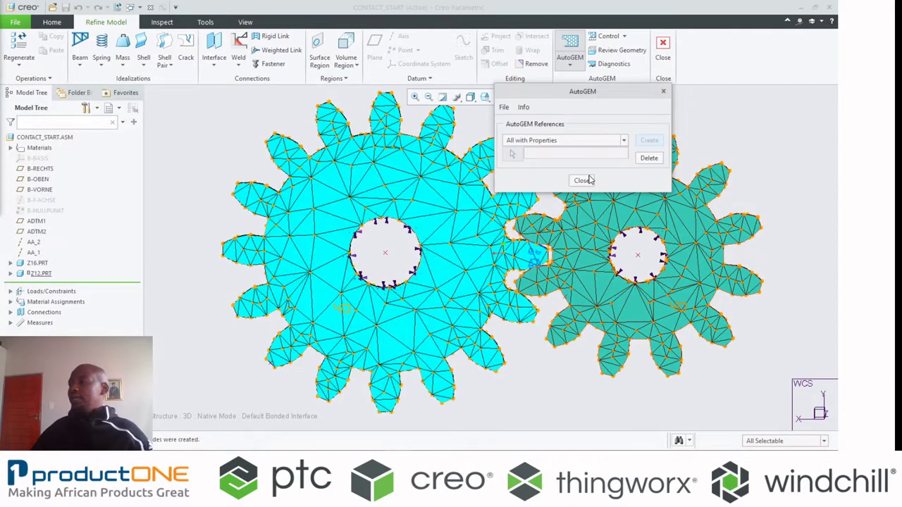
{"action": "left_click", "coordinate": [589, 179]}
{"action": "left_click", "coordinate": [422, 250]}
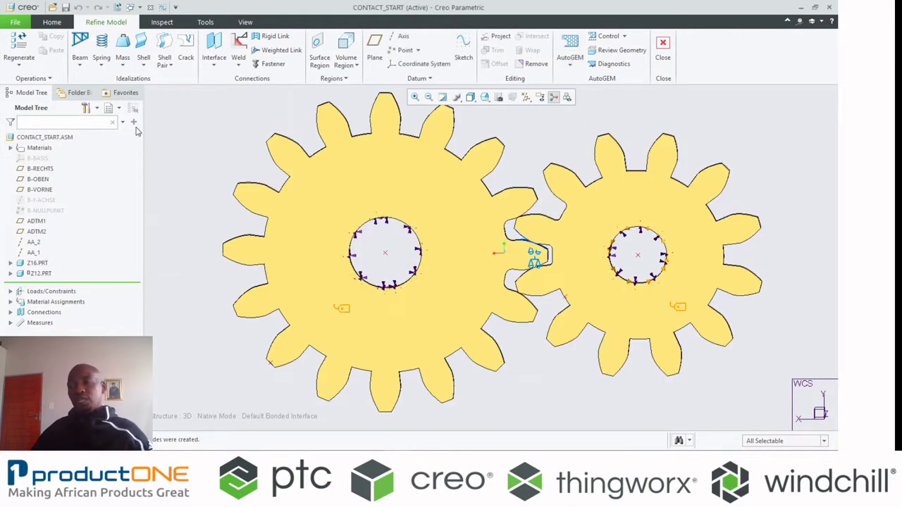
Step: Create a nonlinear static analysis with Contacts, ConstraintSet1 and LoadSet1, using the Quick Check convergence method
{"action": "left_click", "coordinate": [53, 22]}
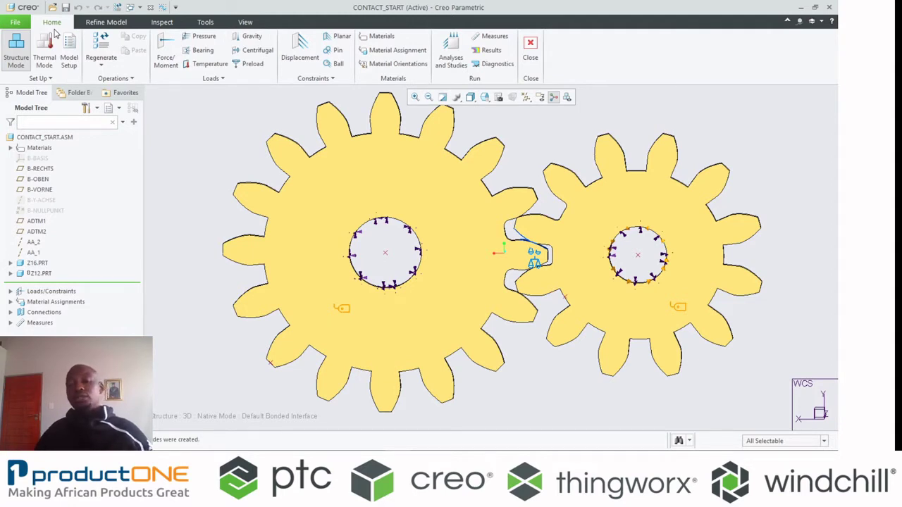
{"action": "left_click", "coordinate": [451, 58]}
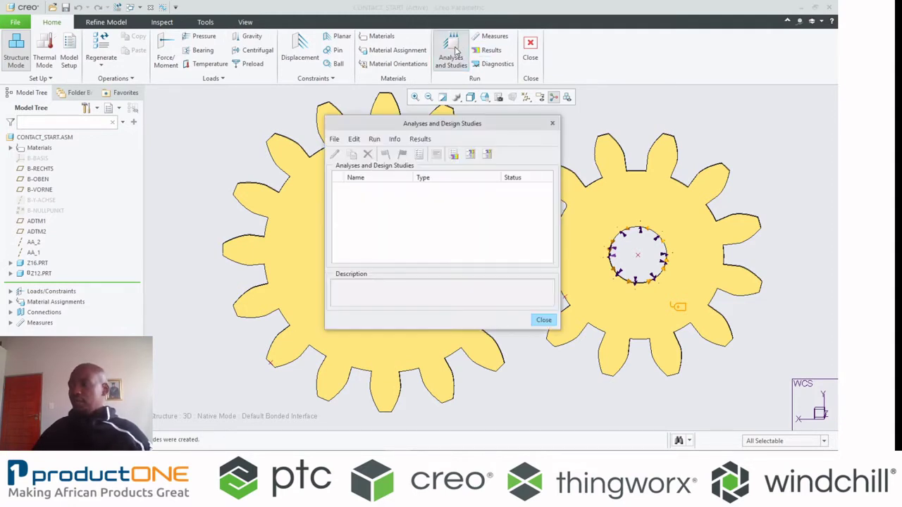
{"action": "left_click", "coordinate": [335, 139]}
{"action": "left_click", "coordinate": [358, 153]}
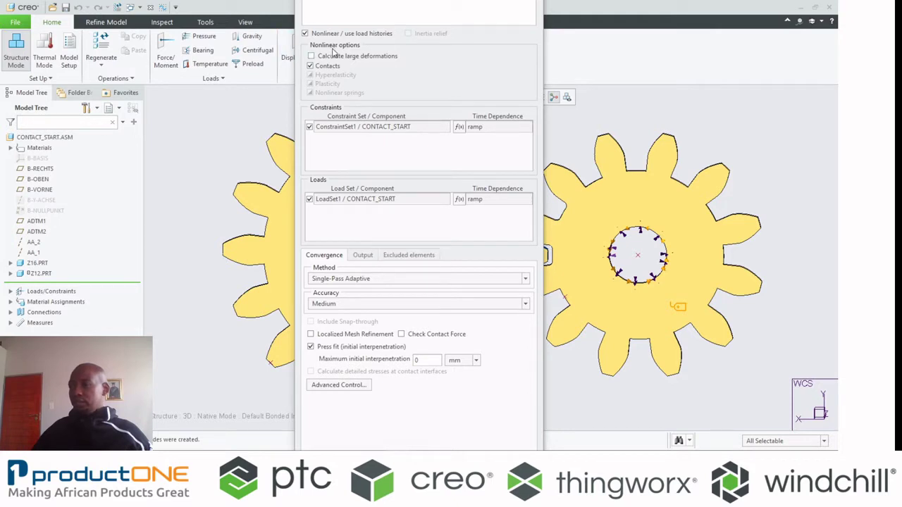
{"action": "left_click", "coordinate": [356, 280]}
{"action": "left_click", "coordinate": [346, 308]}
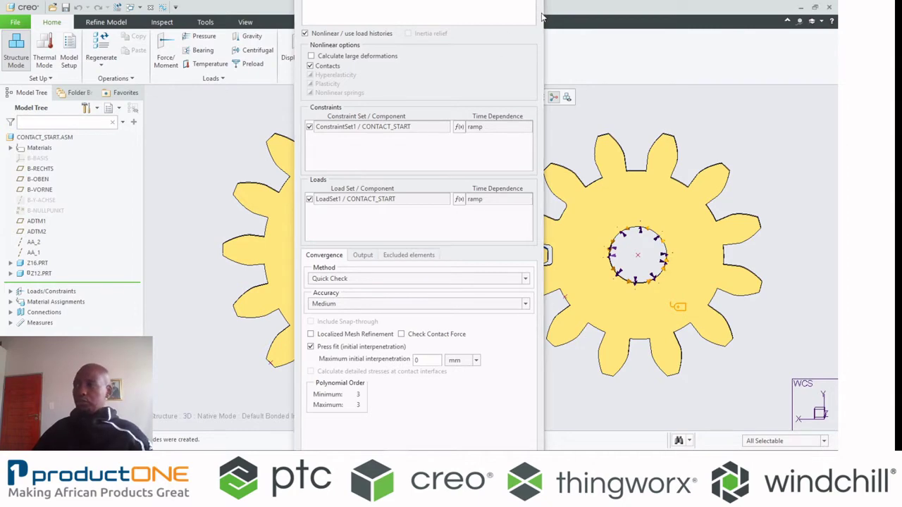
{"action": "left_click_drag", "start_coordinate": [539, 12], "coordinate": [507, 12]}
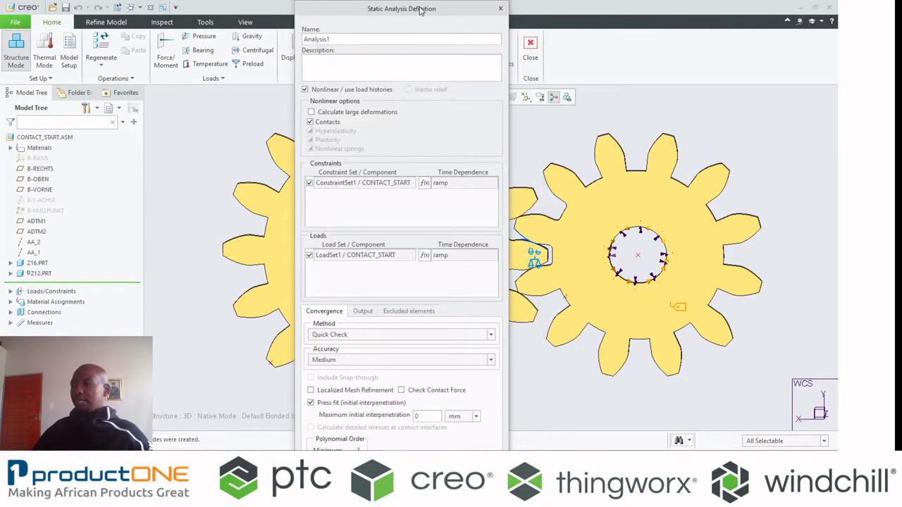
{"action": "left_click_drag", "start_coordinate": [426, 15], "coordinate": [367, 103]}
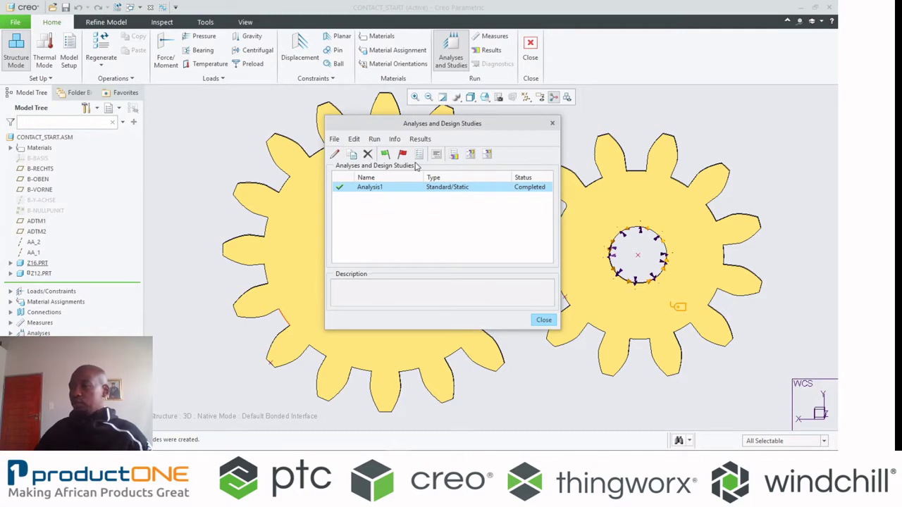
Step: Run Analysis1, deleting its existing output files, and monitor the run status summary
{"action": "left_click", "coordinate": [387, 155]}
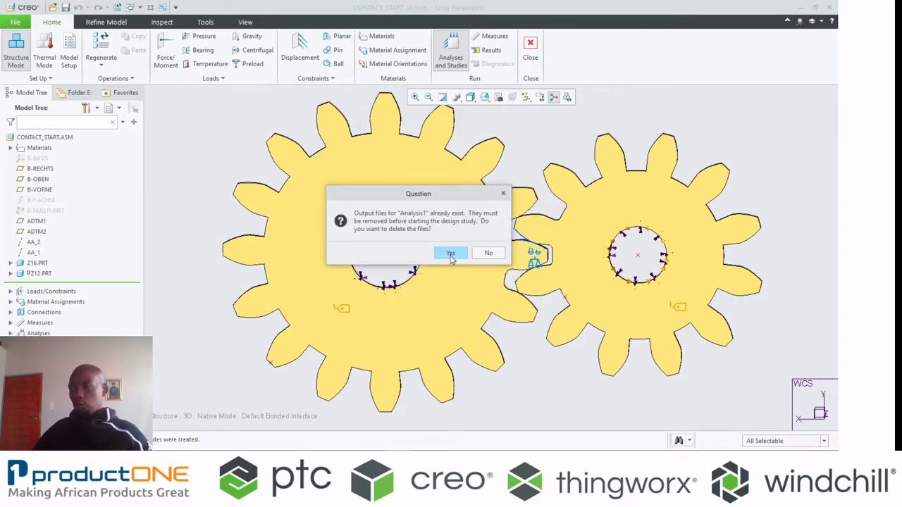
{"action": "left_click", "coordinate": [450, 253]}
{"action": "left_click", "coordinate": [440, 250]}
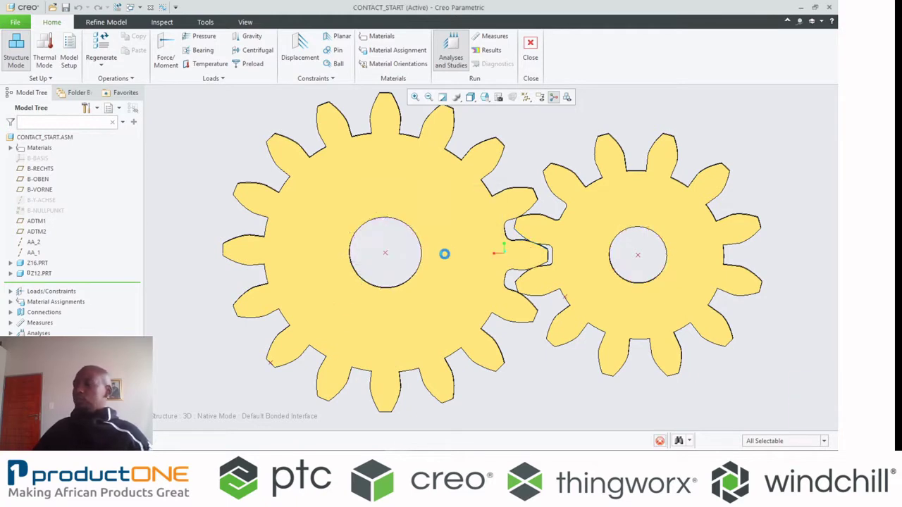
{"action": "left_click", "coordinate": [435, 154]}
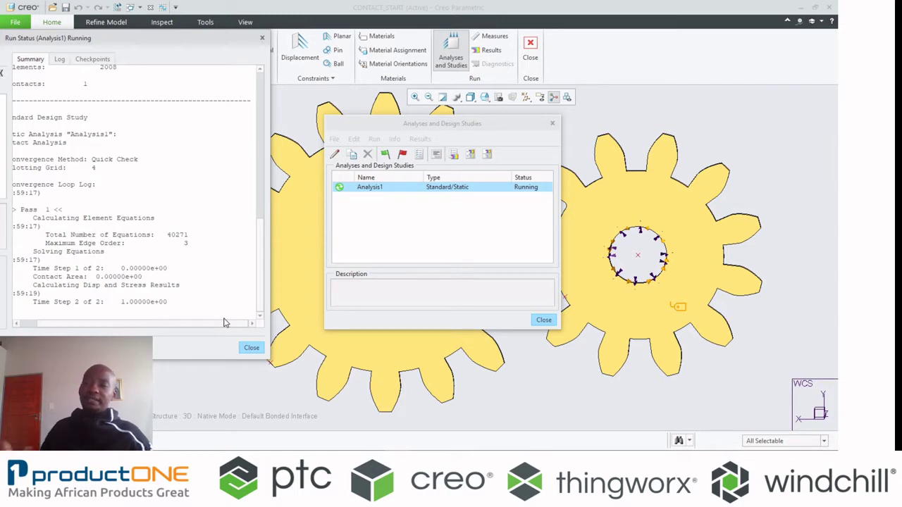
{"action": "left_click_drag", "start_coordinate": [100, 44], "coordinate": [112, 40]}
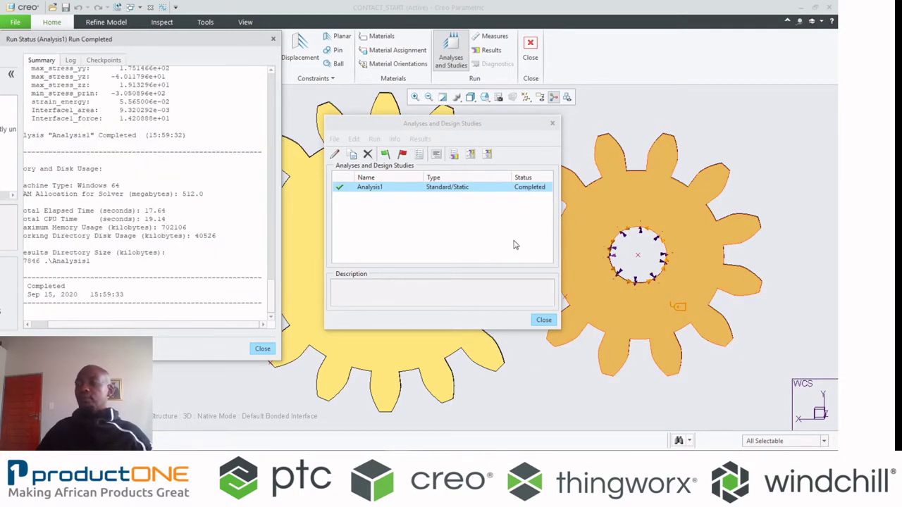
Step: Show a fringe plot of displacement magnitude in mm for Analysis1 at step 2
{"action": "left_click", "coordinate": [453, 154]}
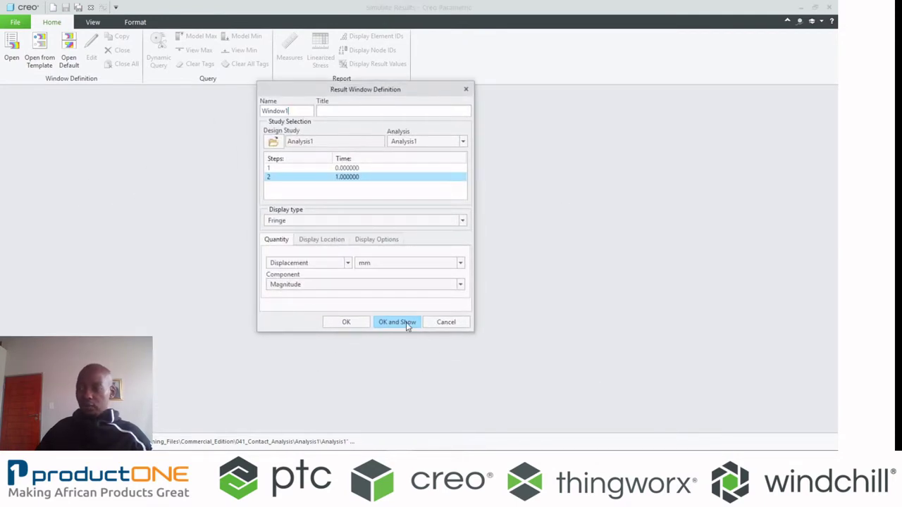
{"action": "left_click", "coordinate": [369, 242]}
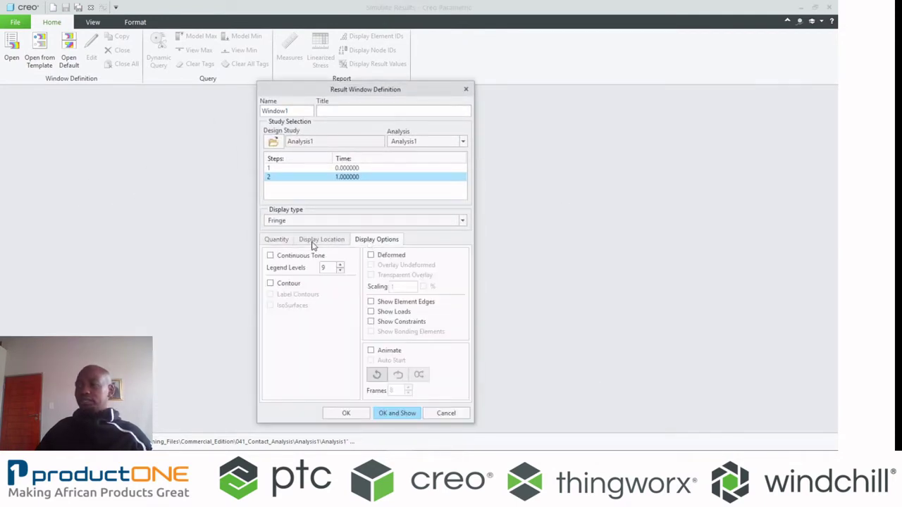
{"action": "left_click", "coordinate": [272, 241]}
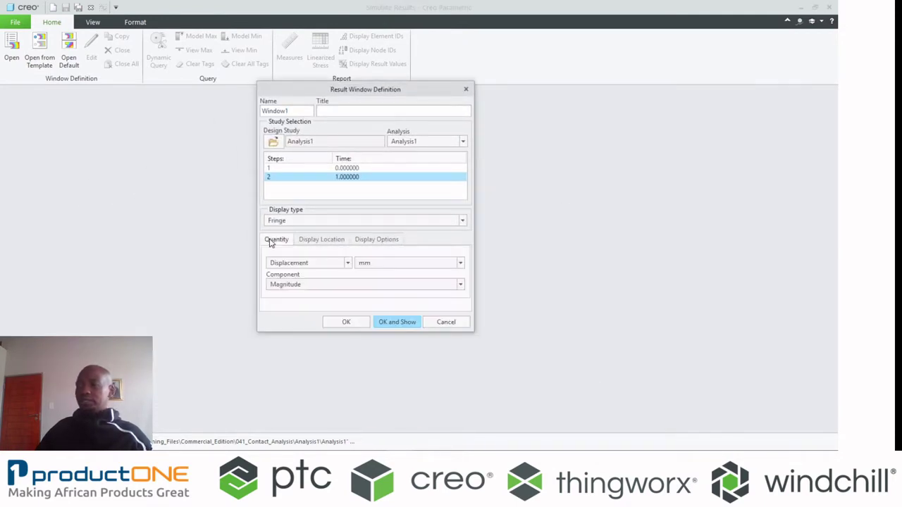
{"action": "left_click", "coordinate": [394, 323]}
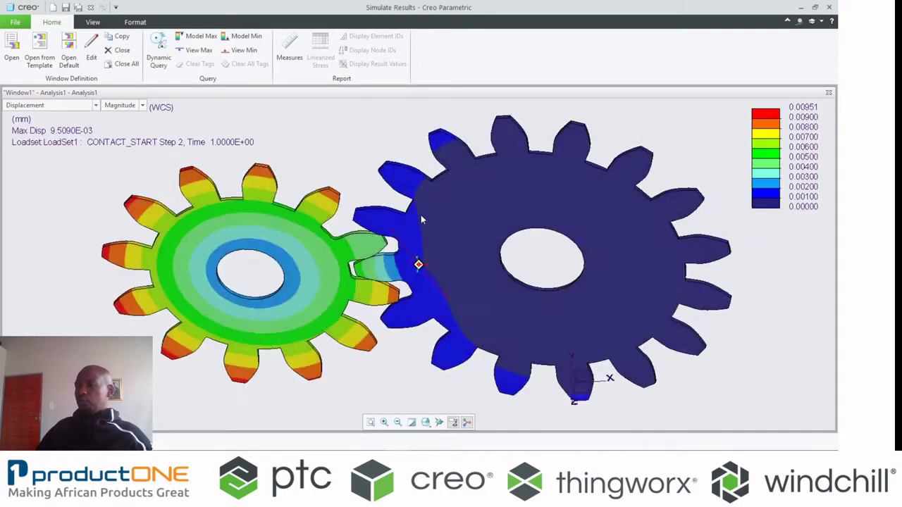
{"action": "middle_click_drag", "start_coordinate": [424, 192], "coordinate": [170, 291]}
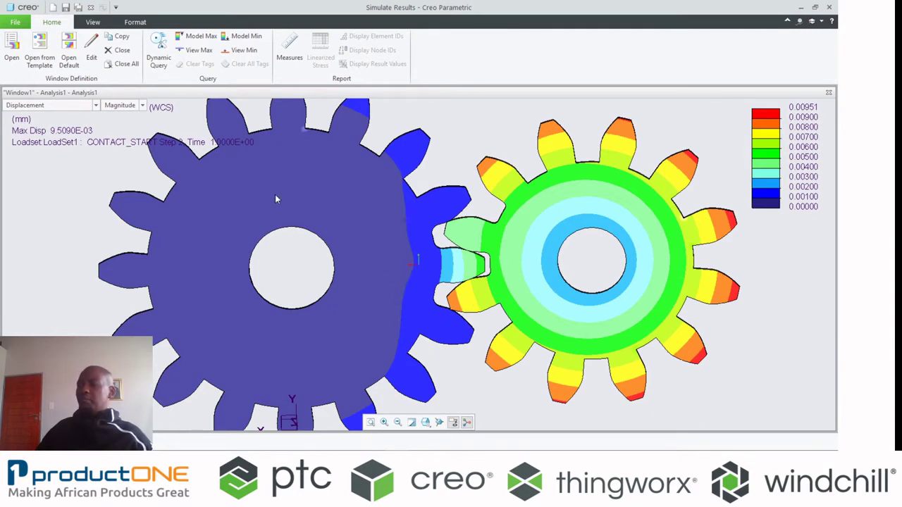
Step: Show the displacement plot deformed with the undeformed shape overlaid and scaling set to 1 %, and examine the meshing teeth
{"action": "left_click", "coordinate": [89, 47]}
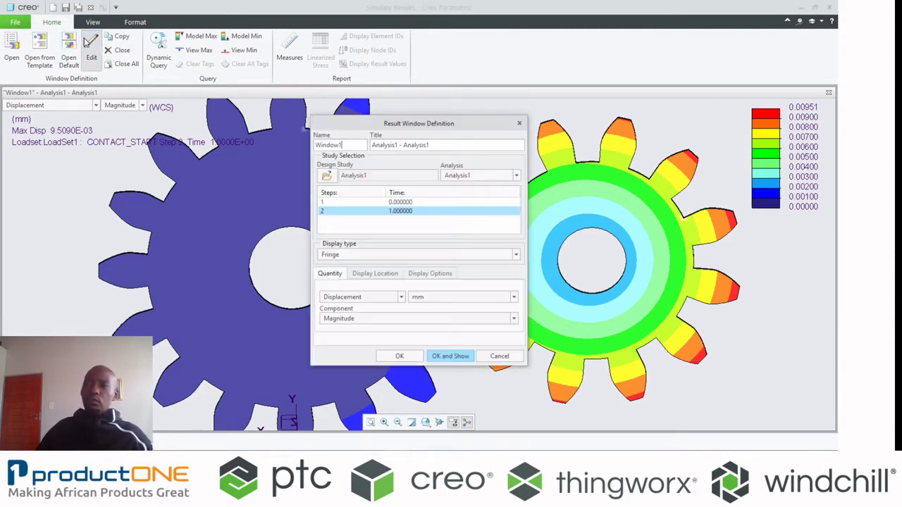
{"action": "left_click", "coordinate": [433, 274]}
{"action": "left_click", "coordinate": [425, 283]}
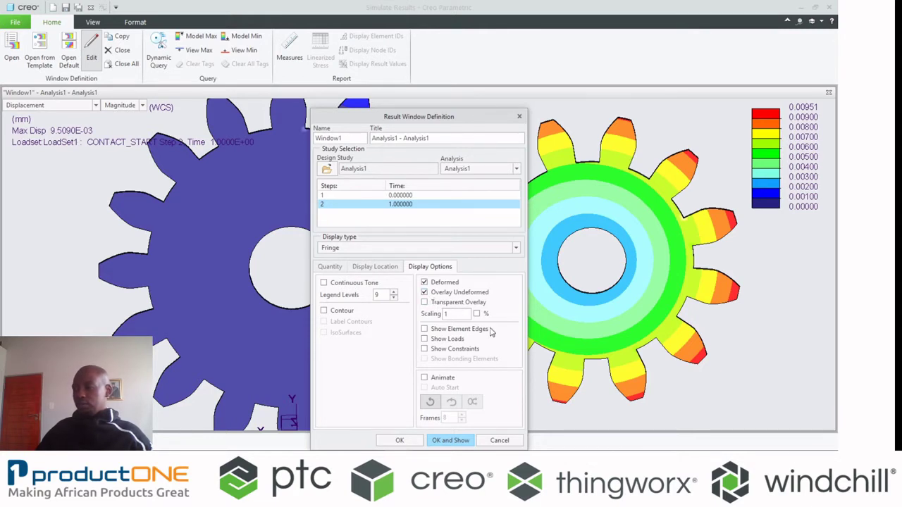
{"action": "left_click", "coordinate": [477, 314]}
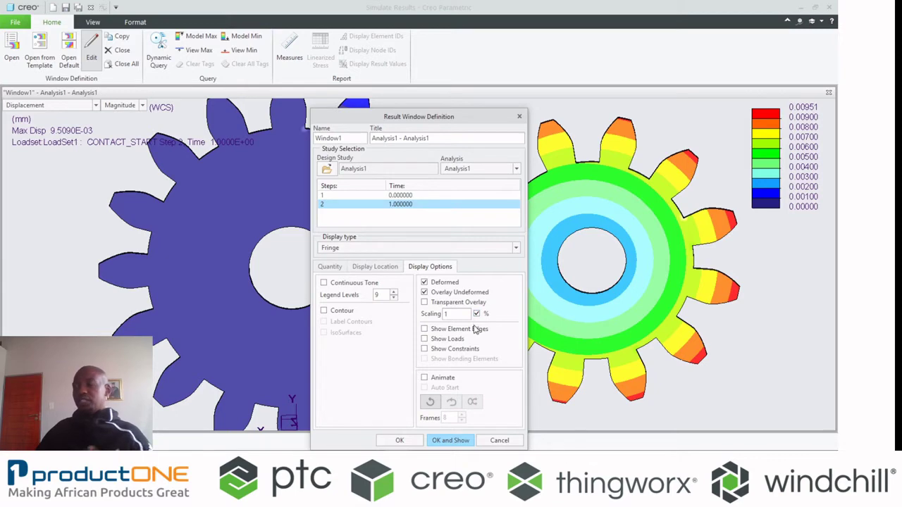
{"action": "left_click", "coordinate": [451, 440]}
{"action": "scroll", "coordinate": [453, 226], "scroll_direction": "up", "scroll_amount": 4}
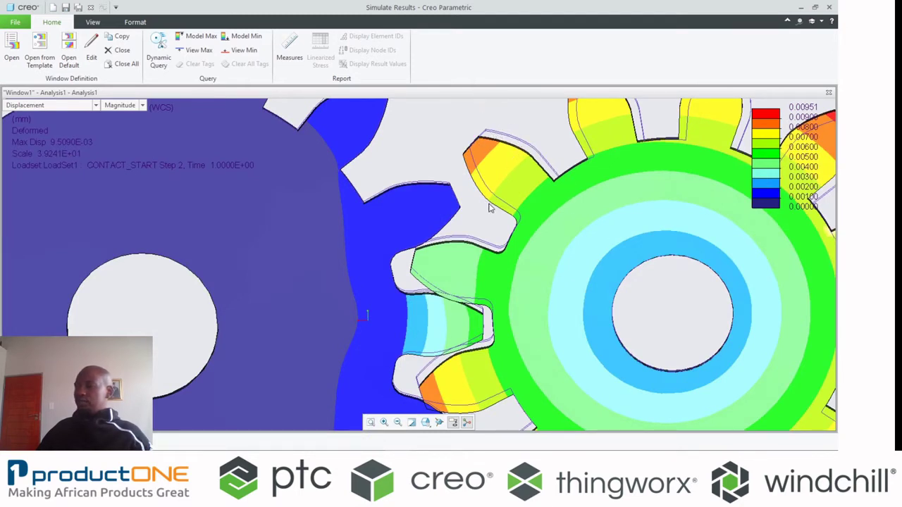
{"action": "scroll", "coordinate": [449, 272], "scroll_direction": "down", "scroll_amount": 2}
{"action": "scroll", "coordinate": [442, 246], "scroll_direction": "up", "scroll_amount": 1}
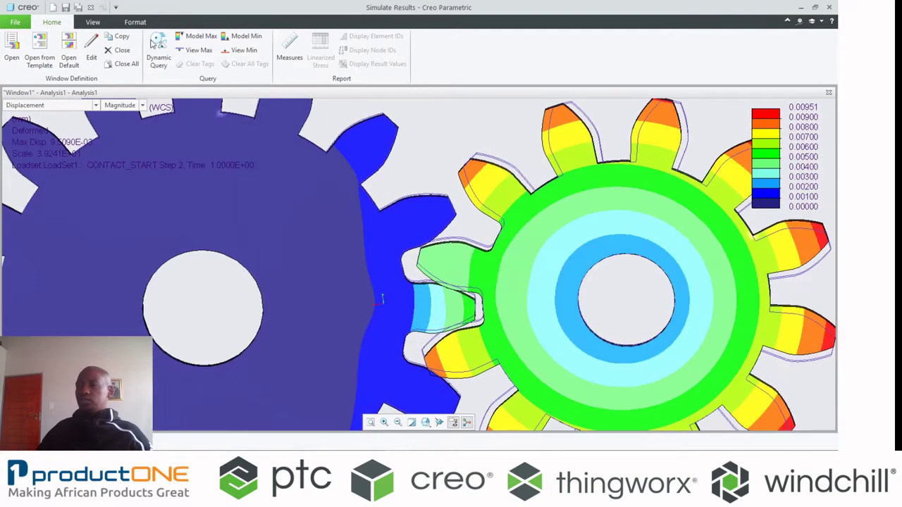
Step: Change the result window's quantity to von Mises stress and examine the stress around the tooth contact
{"action": "left_click", "coordinate": [92, 58]}
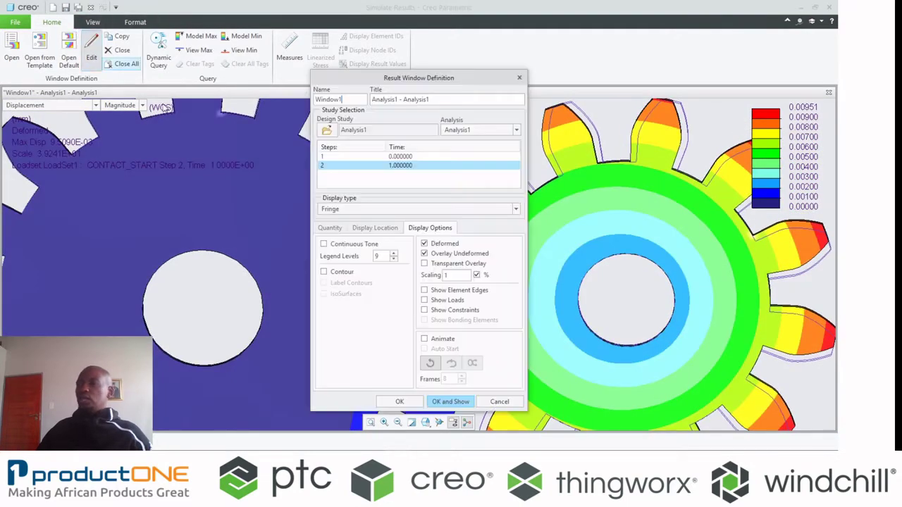
{"action": "left_click", "coordinate": [330, 229]}
{"action": "left_click", "coordinate": [346, 252]}
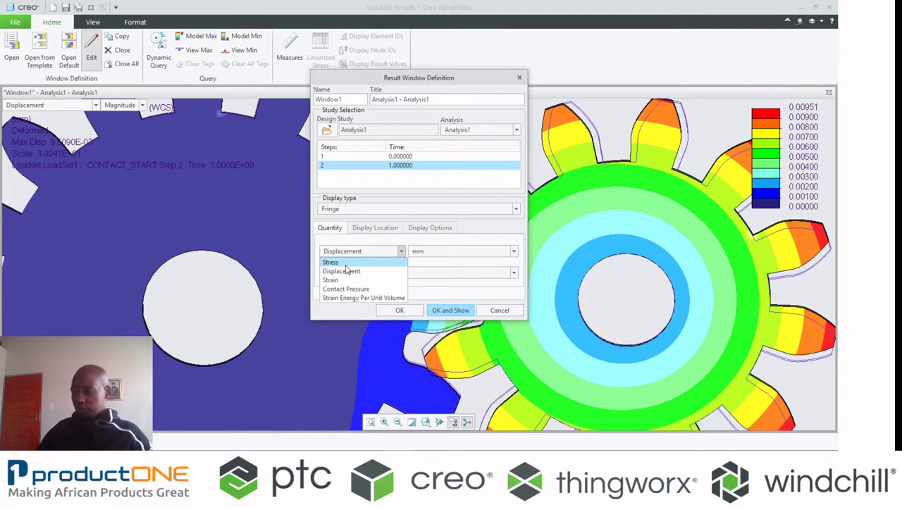
{"action": "left_click", "coordinate": [346, 265]}
{"action": "left_click", "coordinate": [458, 311]}
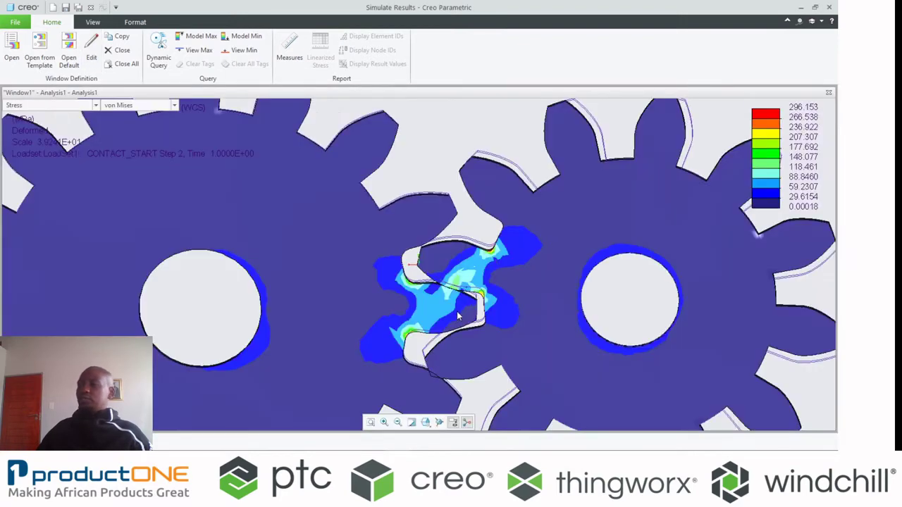
{"action": "scroll", "coordinate": [458, 312], "scroll_direction": "up", "scroll_amount": 3}
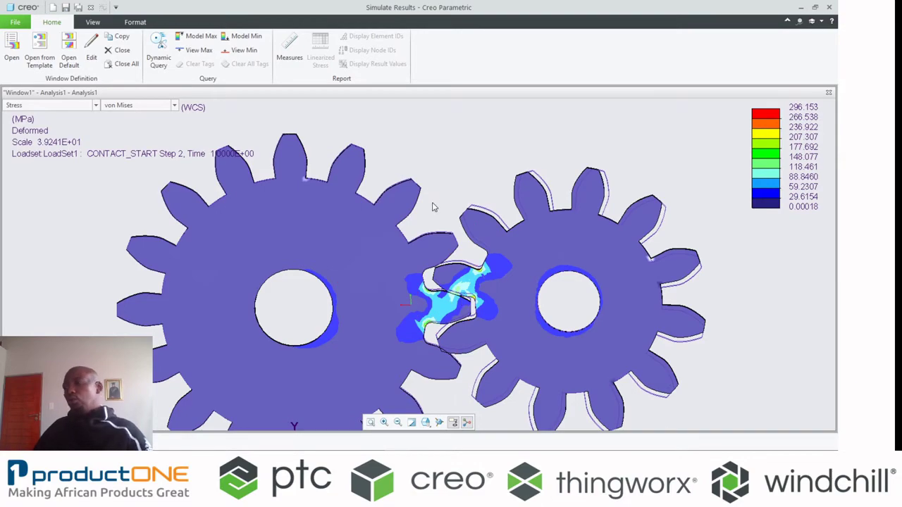
{"action": "scroll", "coordinate": [464, 310], "scroll_direction": "up", "scroll_amount": 6}
{"action": "scroll", "coordinate": [462, 310], "scroll_direction": "down", "scroll_amount": 2}
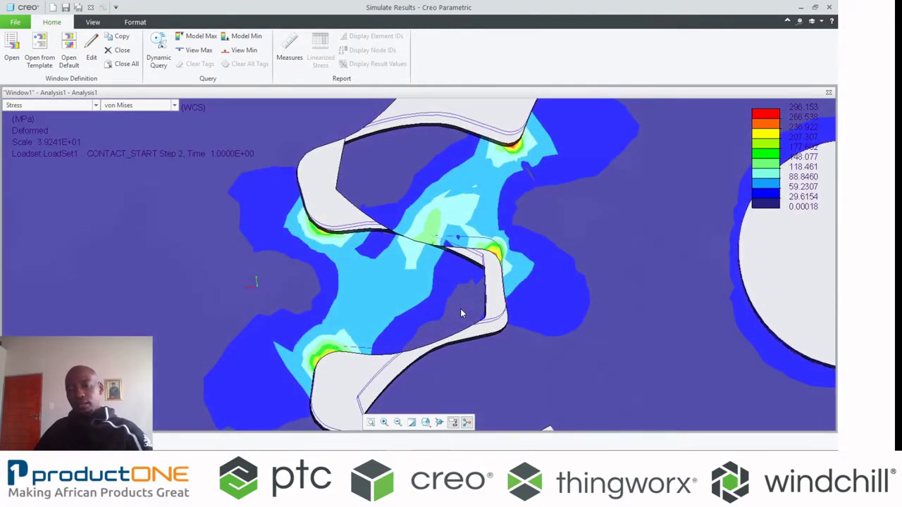
{"action": "scroll", "coordinate": [462, 310], "scroll_direction": "down", "scroll_amount": 4}
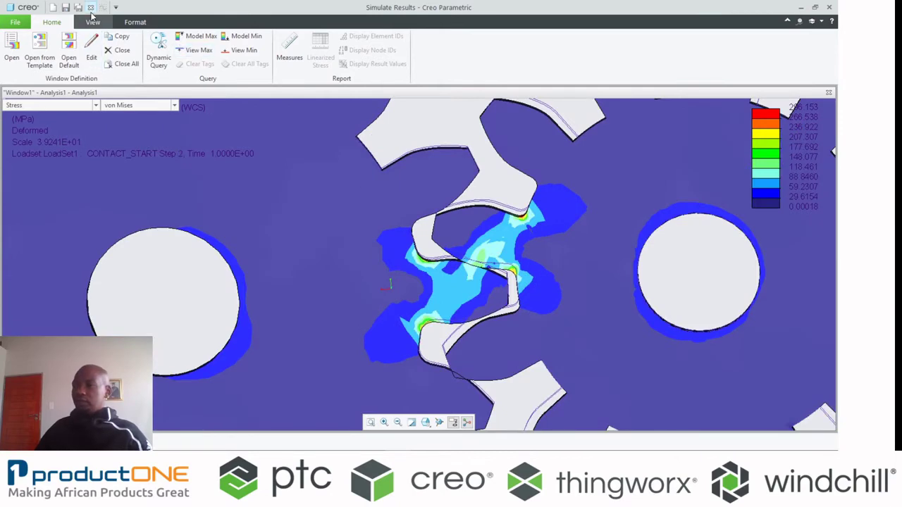
Step: Close the simulation results and the list of analyses and design studies
{"action": "left_click", "coordinate": [90, 7]}
{"action": "left_click", "coordinate": [402, 260]}
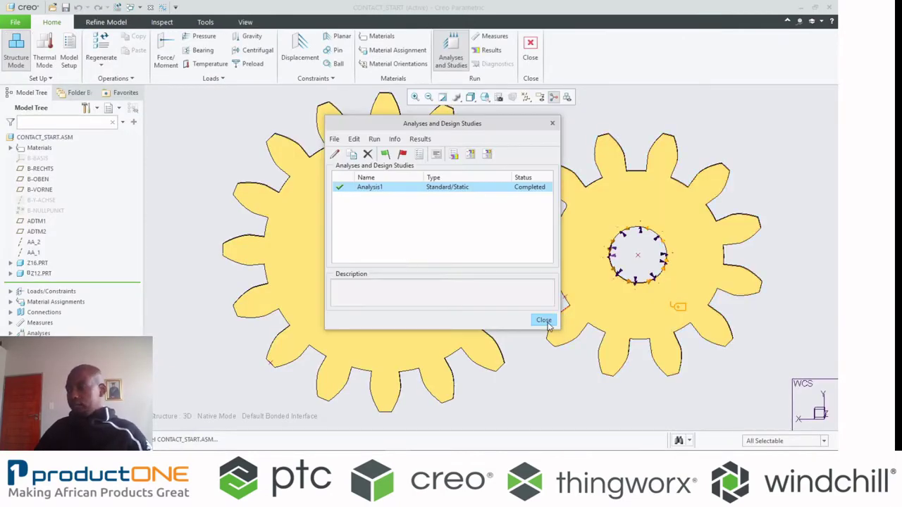
{"action": "left_click", "coordinate": [544, 320]}
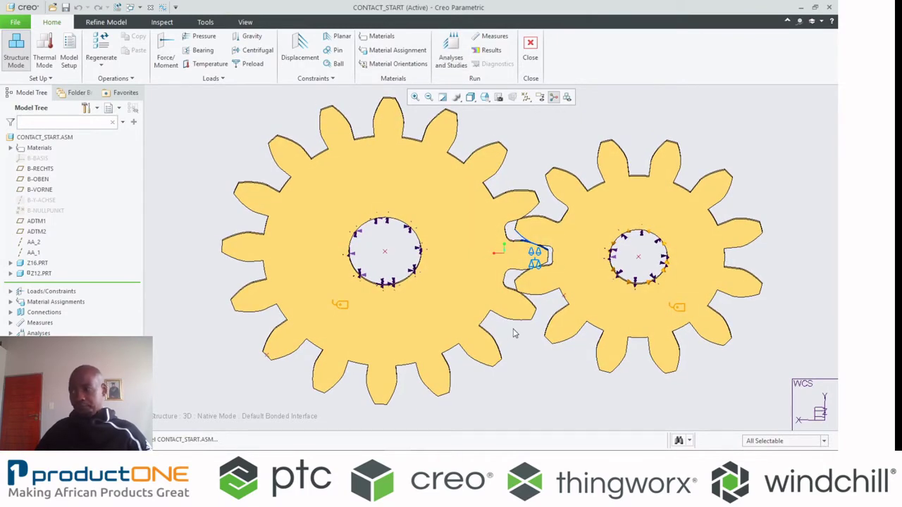
Step: Start an extruded volume region in Z12.PRT with a sketch on its front face, viewed square-on at the tooth contact
{"action": "scroll", "coordinate": [536, 246], "scroll_direction": "down", "scroll_amount": 5}
{"action": "left_click", "coordinate": [533, 245]}
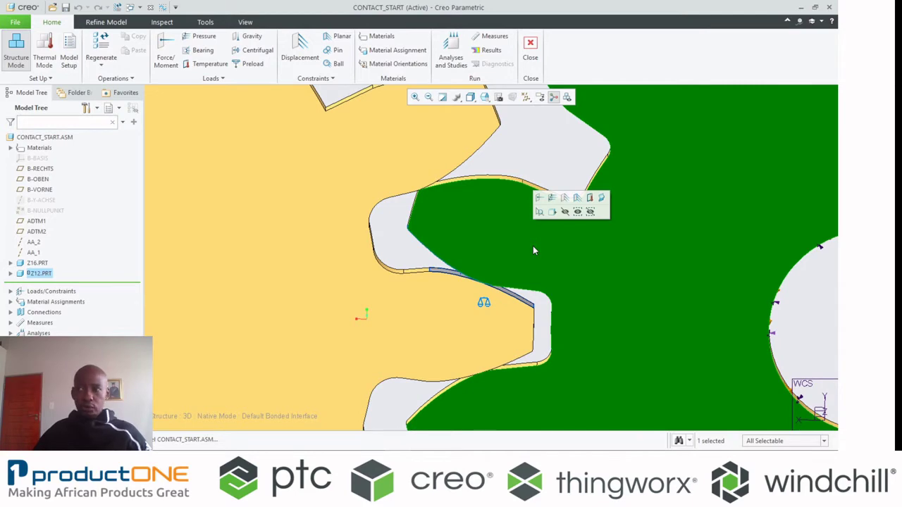
{"action": "left_click", "coordinate": [115, 24]}
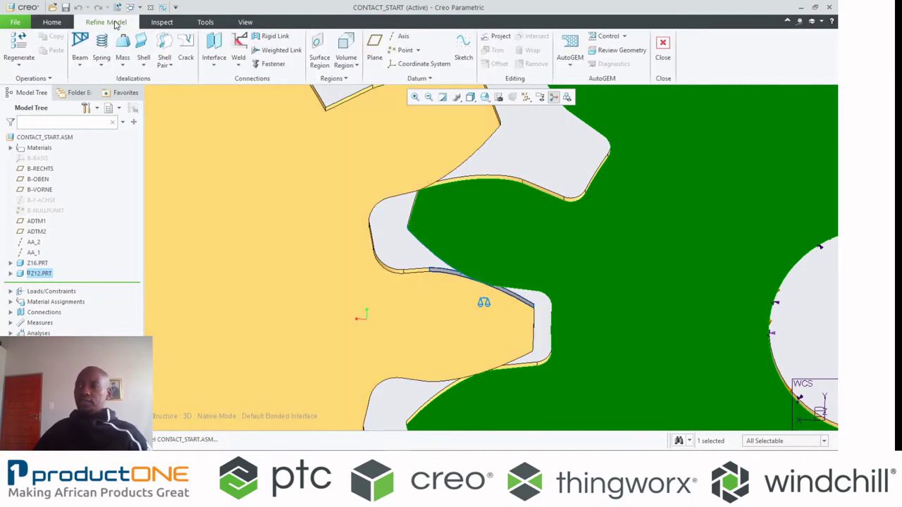
{"action": "left_click", "coordinate": [345, 48]}
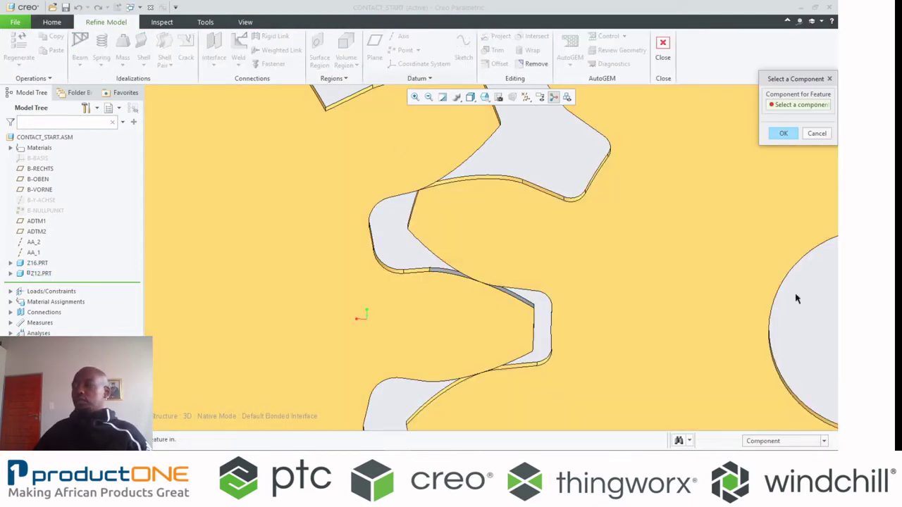
{"action": "left_click", "coordinate": [643, 286]}
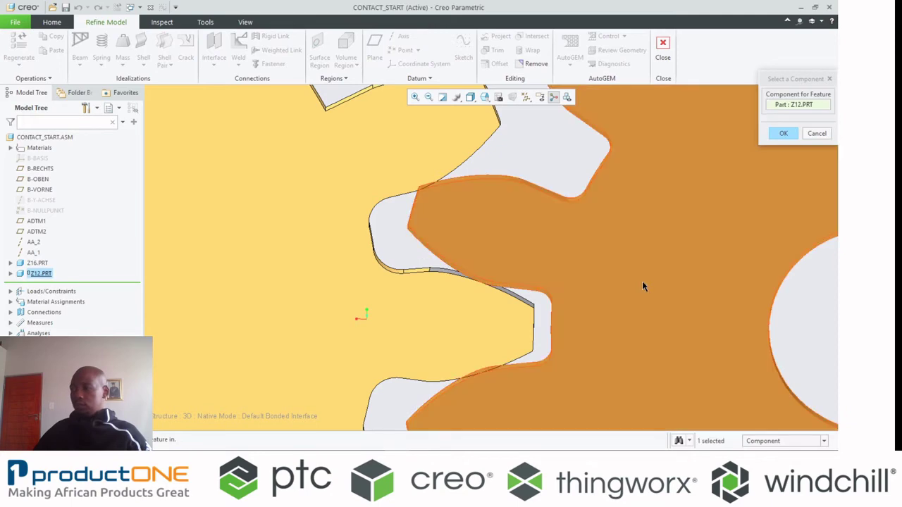
{"action": "left_click", "coordinate": [783, 134]}
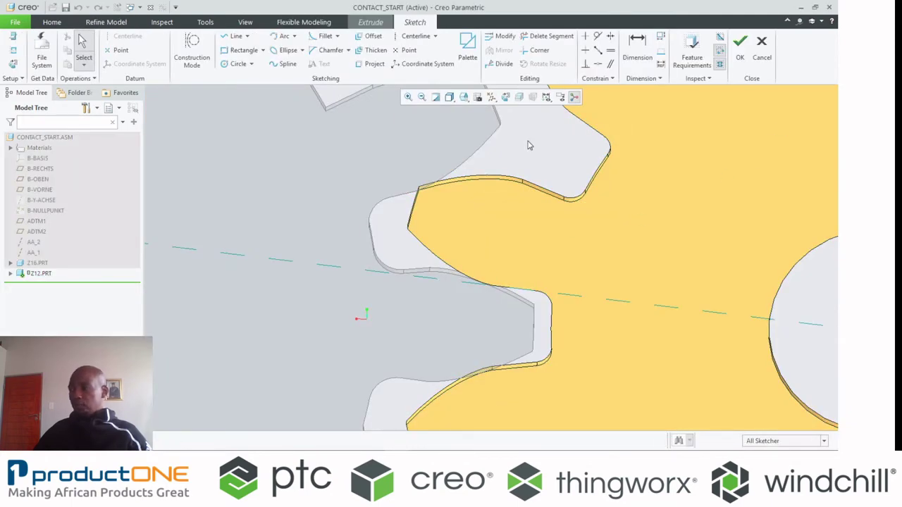
{"action": "right_click", "coordinate": [534, 141]}
{"action": "left_click", "coordinate": [552, 178]}
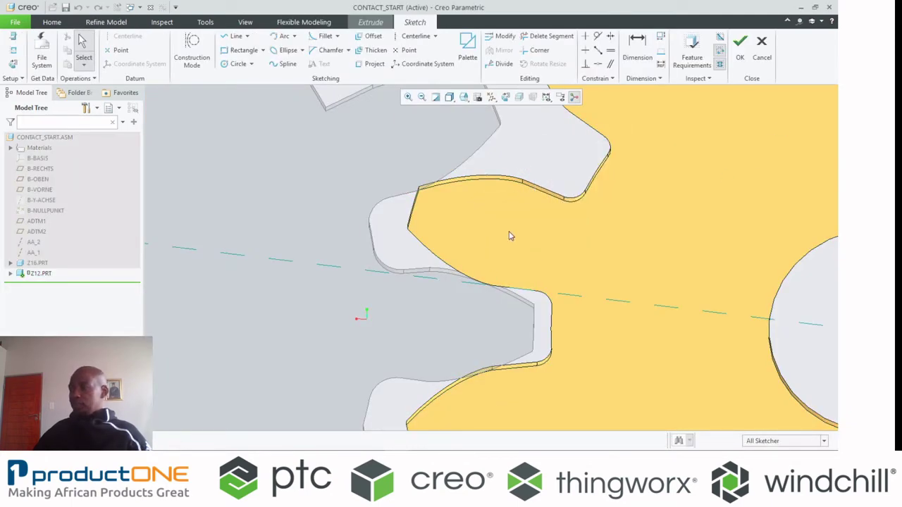
{"action": "left_click", "coordinate": [505, 97]}
{"action": "scroll", "coordinate": [494, 268], "scroll_direction": "down", "scroll_amount": 6}
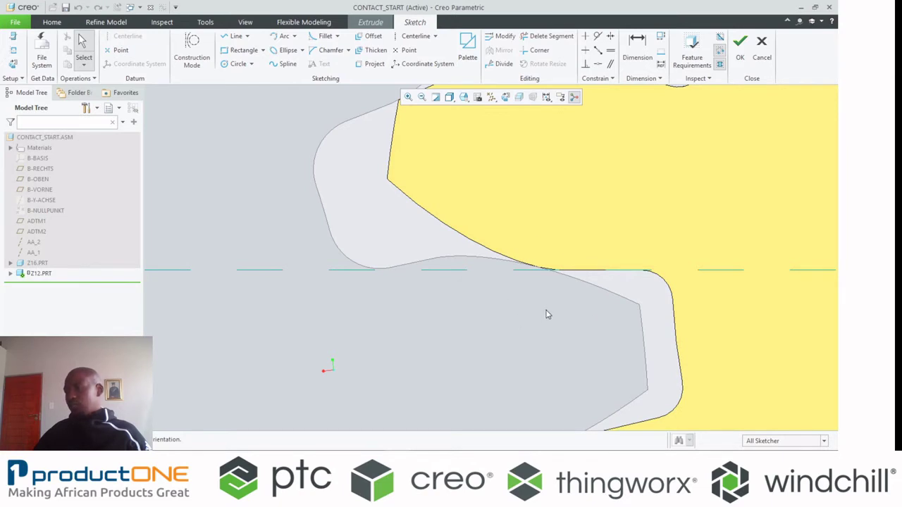
Step: Reference Z12.PRT's tooth flank edge and sketch a circle about 0.44 in diameter centred on the flank near the contact point
{"action": "scroll", "coordinate": [548, 289], "scroll_direction": "down", "scroll_amount": 3}
{"action": "right_click", "coordinate": [410, 163]}
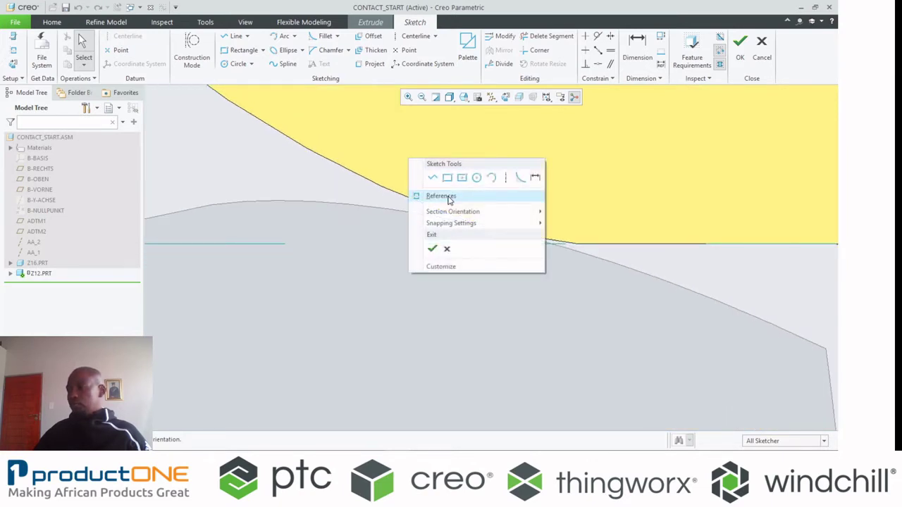
{"action": "left_click", "coordinate": [413, 197]}
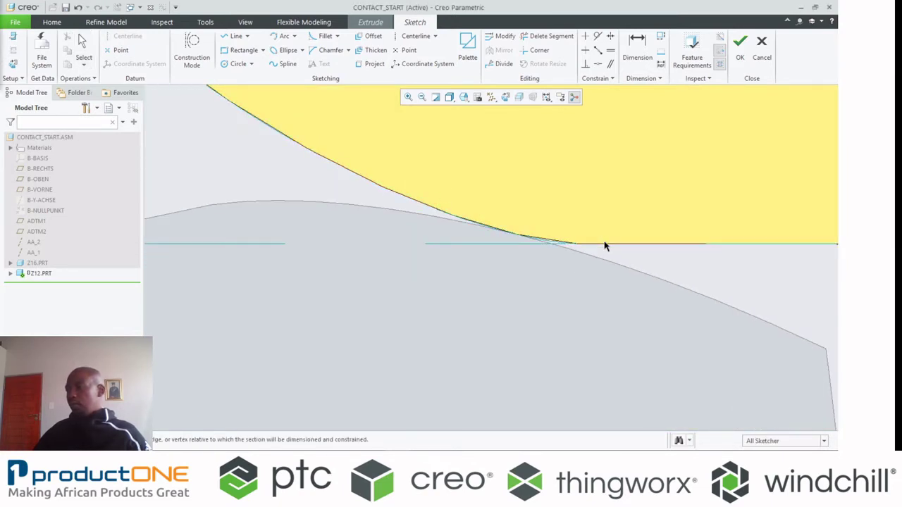
{"action": "right_click", "coordinate": [412, 160]}
{"action": "left_click", "coordinate": [489, 175]}
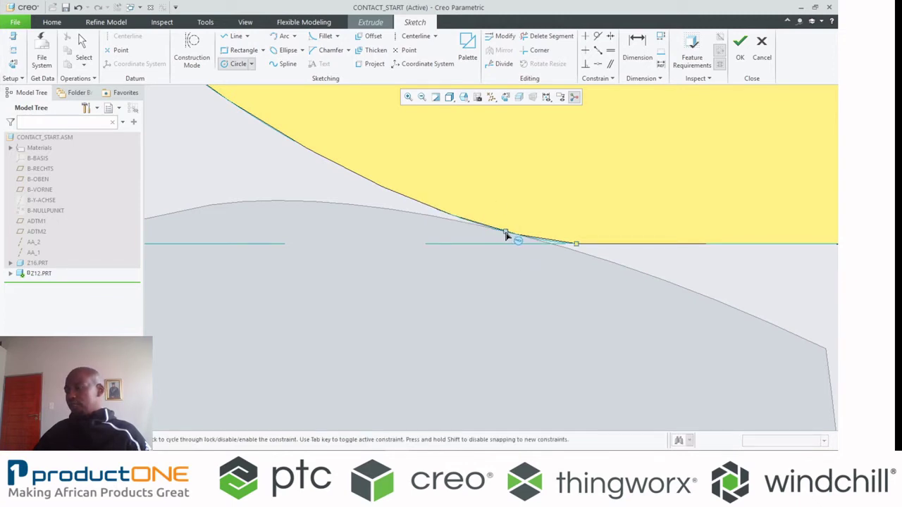
{"action": "left_click", "coordinate": [508, 232]}
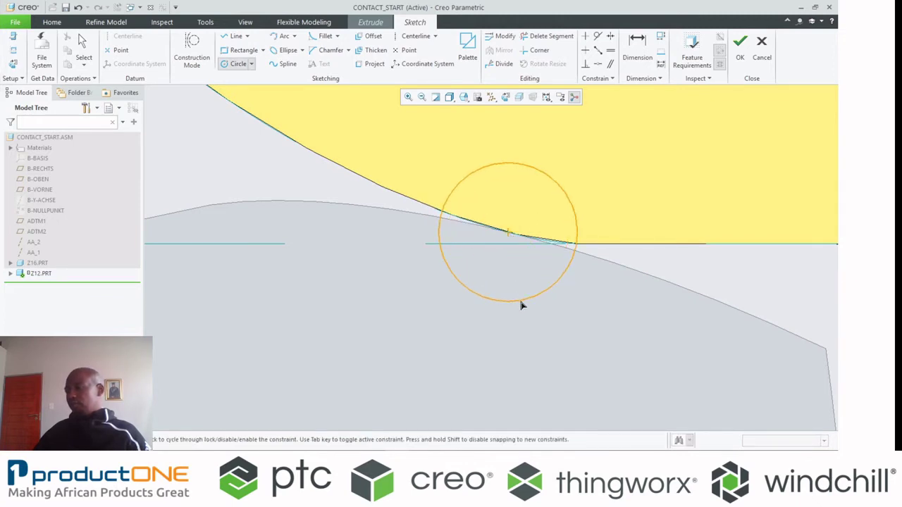
{"action": "left_click", "coordinate": [521, 306]}
{"action": "middle_click", "coordinate": [439, 157]}
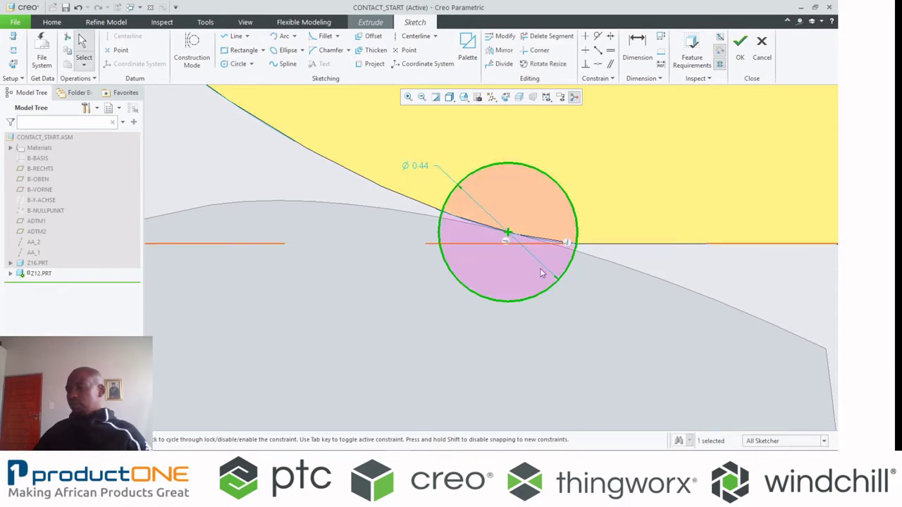
Step: Set the diameter of the circle on the Z12 tooth flank to 0.25
{"action": "left_click", "coordinate": [568, 243]}
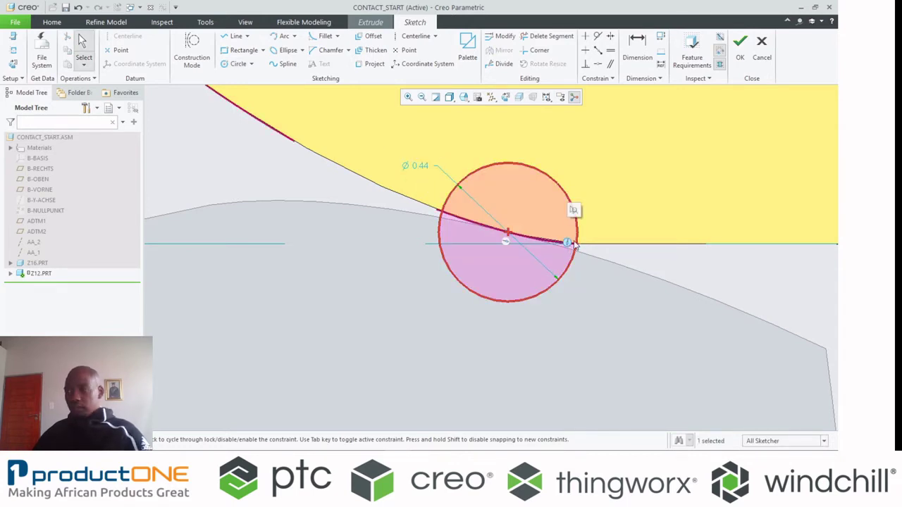
{"action": "double_click", "coordinate": [420, 166]}
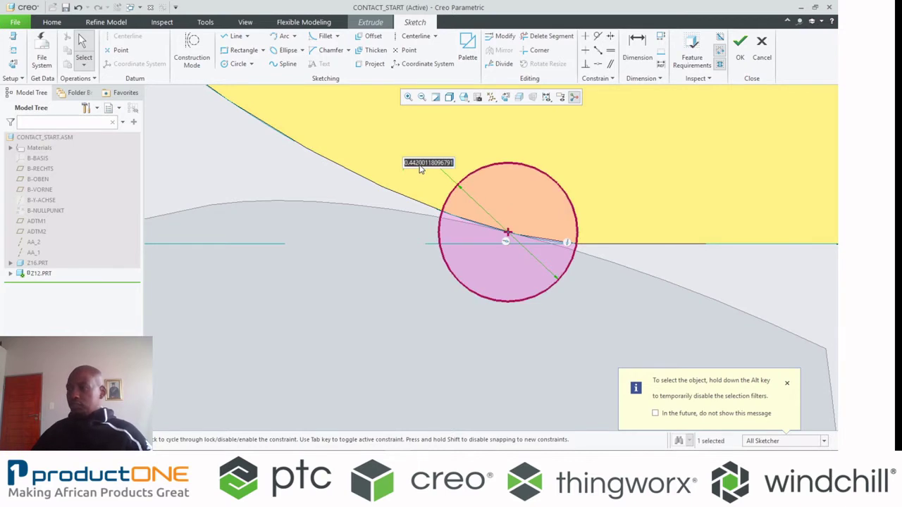
{"action": "type", "text": ".25"}
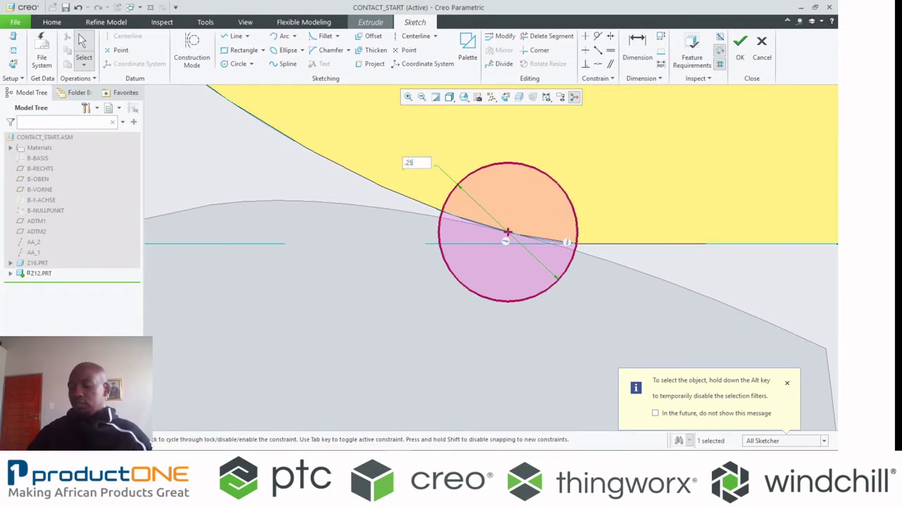
{"action": "type", "text": ".25"}
{"action": "key", "text": "Return"}
{"action": "left_click", "coordinate": [223, 161]}
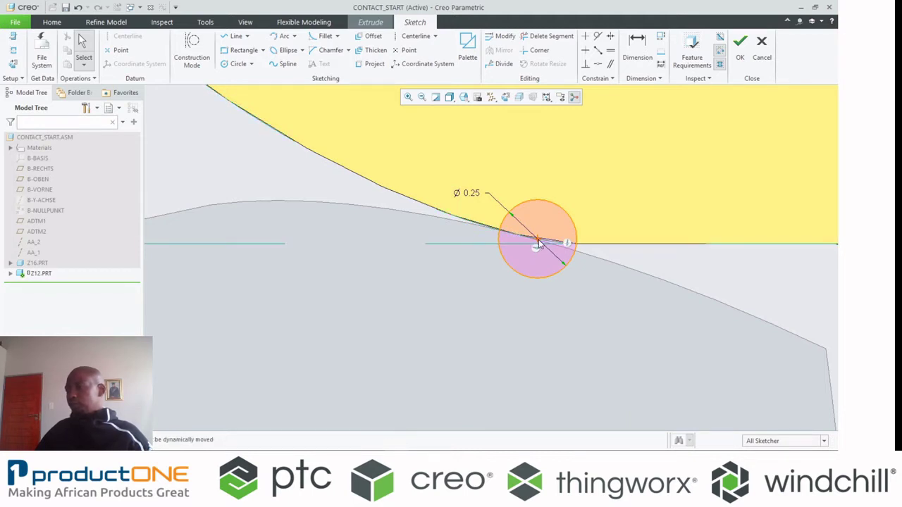
Step: Delete the constraint tying the circle to the end of the flank edge, shift the circle along the flank onto the contact point and finish the sketch
{"action": "left_click", "coordinate": [566, 245]}
{"action": "key", "text": "Delete"}
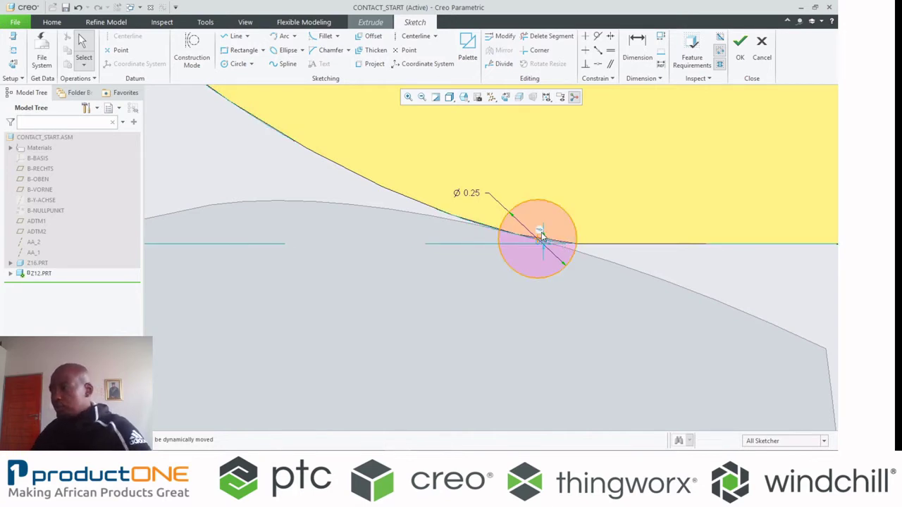
{"action": "mouse_move", "coordinate": [539, 240]}
{"action": "left_mouse_down"}
{"action": "mouse_move", "coordinate": [489, 227]}
{"action": "mouse_move", "coordinate": [521, 232]}
{"action": "left_mouse_up"}
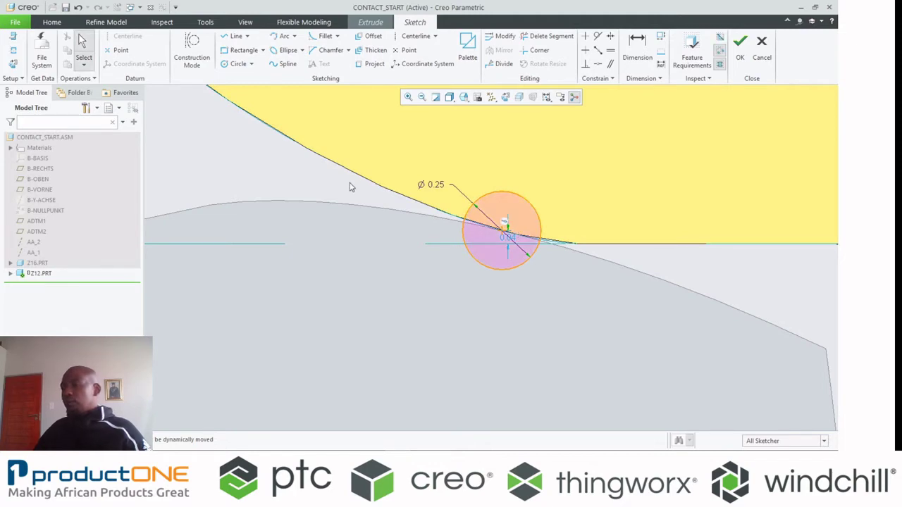
{"action": "left_click", "coordinate": [739, 48]}
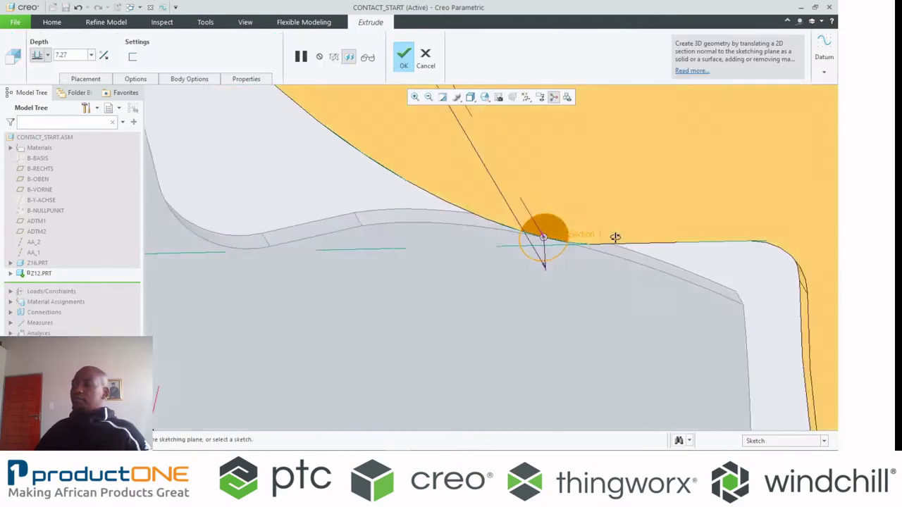
Step: Extrude the circle Through All and complete the volume region in Z12.PRT
{"action": "middle_click_drag", "start_coordinate": [615, 237], "coordinate": [610, 227]}
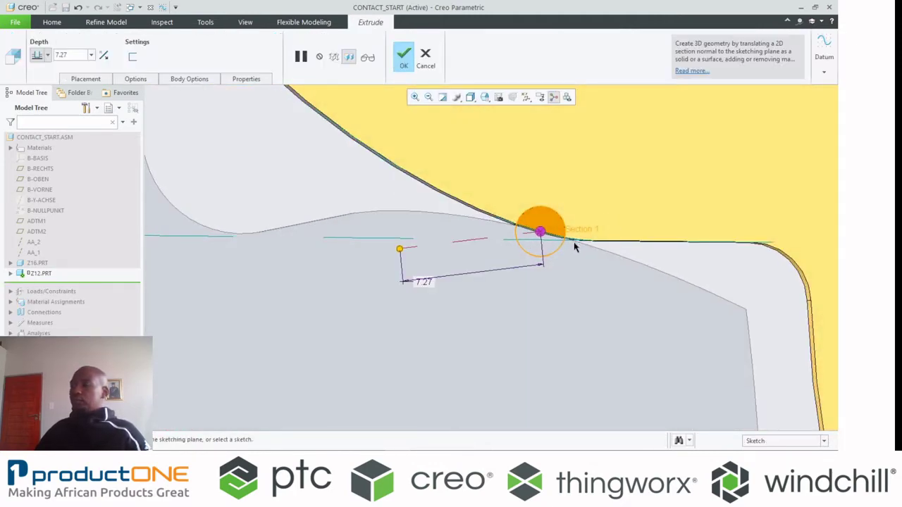
{"action": "right_click", "coordinate": [400, 248]}
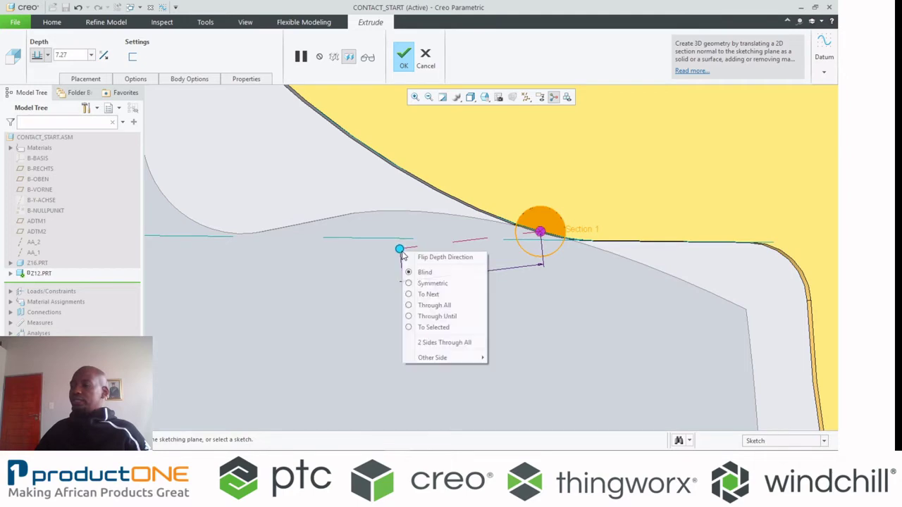
{"action": "left_click", "coordinate": [443, 306]}
{"action": "middle_click", "coordinate": [316, 182]}
{"action": "scroll", "coordinate": [318, 181], "scroll_direction": "down", "scroll_amount": 2}
{"action": "scroll", "coordinate": [324, 182], "scroll_direction": "up", "scroll_amount": 2}
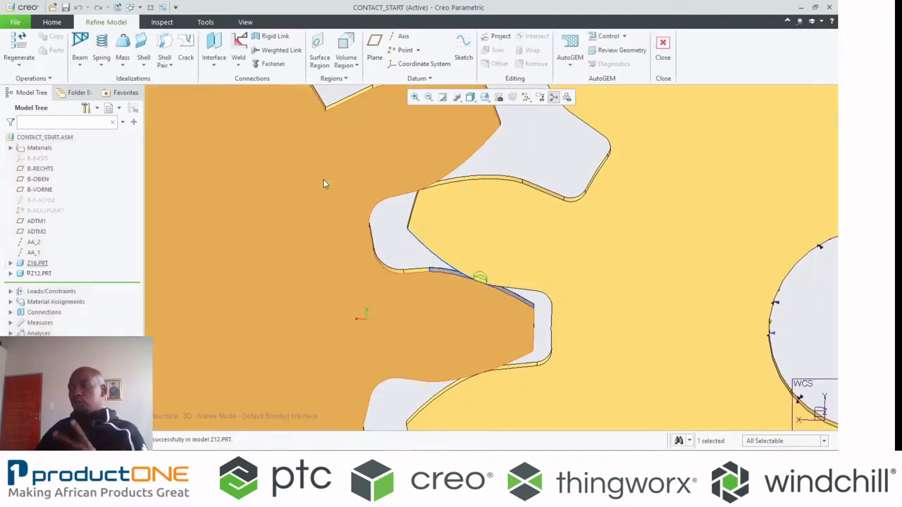
Step: Start a second extruded volume region in Z16.PRT with a sketch on its front face near the tooth contact
{"action": "mouse_move", "coordinate": [324, 184]}
{"action": "middle_mouse_down"}
{"action": "mouse_move", "coordinate": [559, 257]}
{"action": "mouse_move", "coordinate": [584, 241]}
{"action": "mouse_move", "coordinate": [561, 246]}
{"action": "middle_mouse_up"}
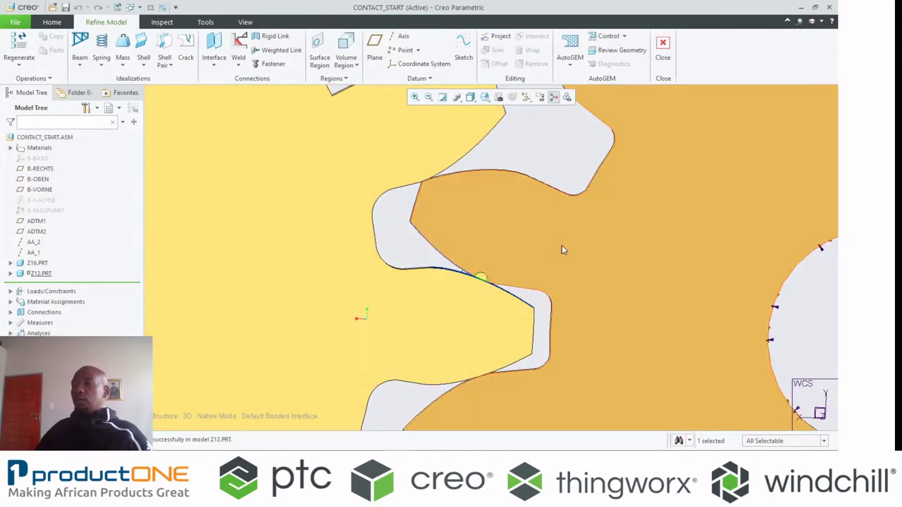
{"action": "left_click", "coordinate": [346, 47]}
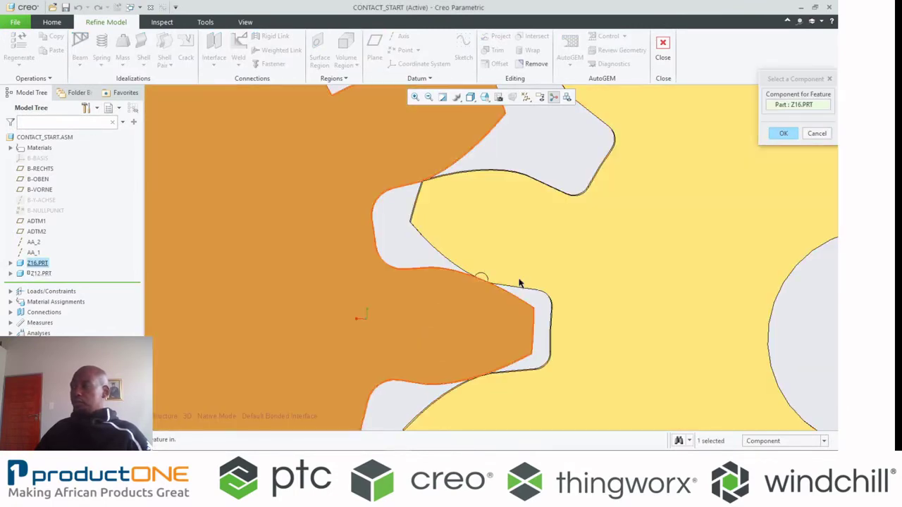
{"action": "left_click", "coordinate": [428, 306]}
{"action": "left_click", "coordinate": [783, 133]}
{"action": "scroll", "coordinate": [549, 289], "scroll_direction": "up", "scroll_amount": 3}
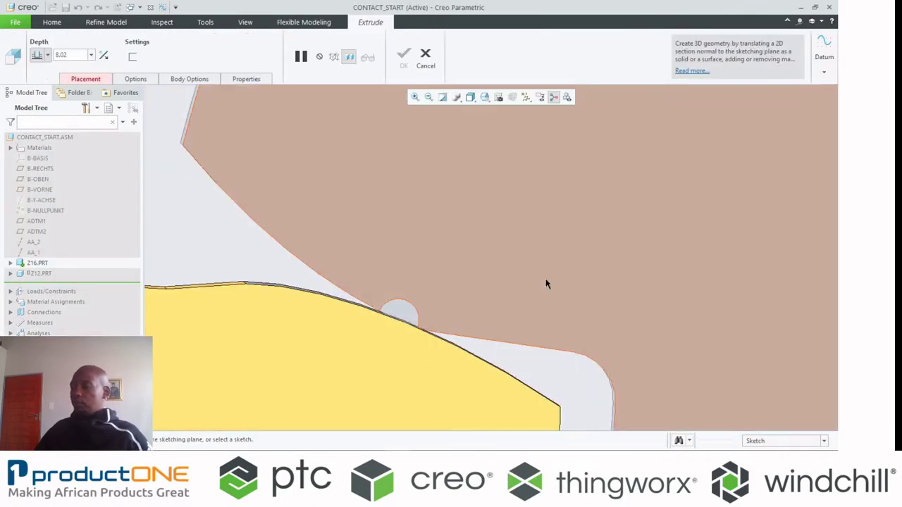
{"action": "scroll", "coordinate": [546, 280], "scroll_direction": "up", "scroll_amount": 1}
{"action": "right_click", "coordinate": [537, 274]}
{"action": "left_click", "coordinate": [415, 359]}
{"action": "left_click", "coordinate": [409, 359]}
Step: Reference the semicircular region edge on Z12.PRT, sketch a circle concentric with and equal to it on the Z16 tooth, and finish the sketch
{"action": "right_click", "coordinate": [383, 235]}
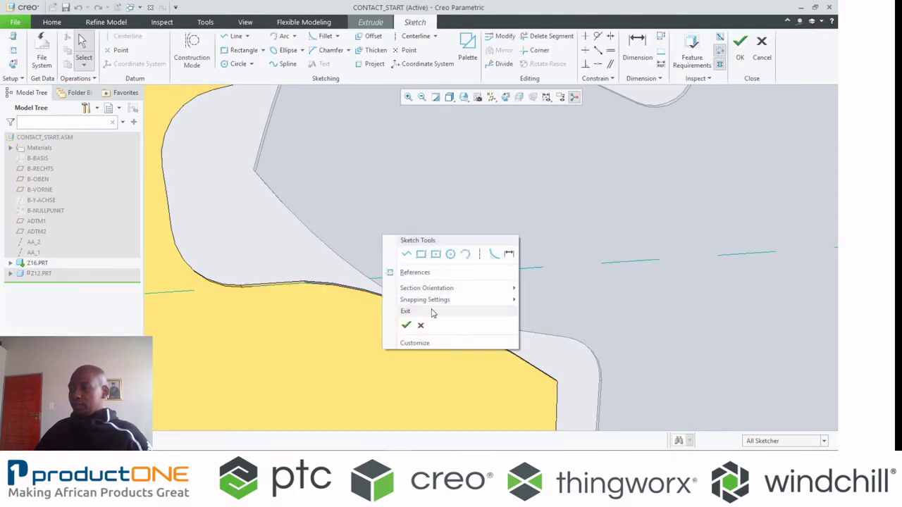
{"action": "left_click", "coordinate": [421, 275]}
{"action": "scroll", "coordinate": [444, 296], "scroll_direction": "up", "scroll_amount": 3}
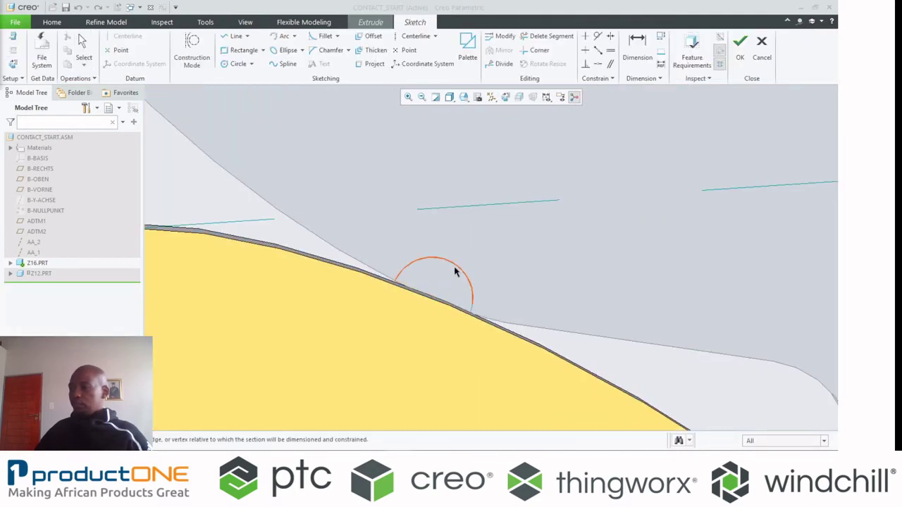
{"action": "right_click", "coordinate": [454, 210]}
{"action": "left_click", "coordinate": [522, 228]}
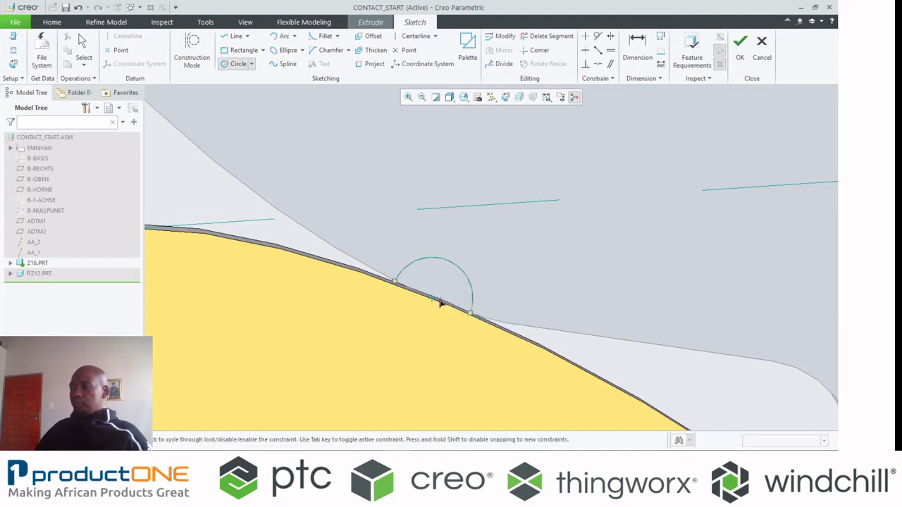
{"action": "left_click", "coordinate": [433, 299]}
{"action": "left_click", "coordinate": [461, 328]}
{"action": "middle_click", "coordinate": [468, 233]}
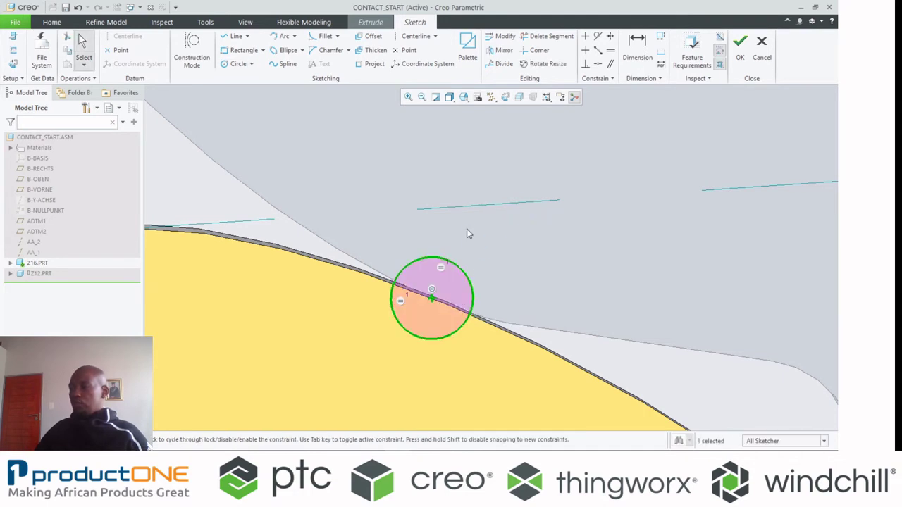
{"action": "right_click", "coordinate": [466, 233]}
{"action": "left_click", "coordinate": [491, 358]}
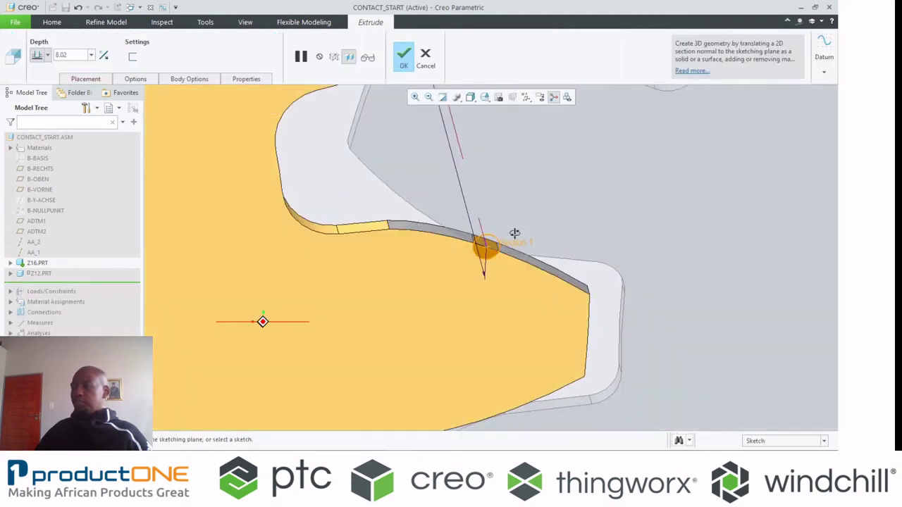
Step: Extrude the matching circle Through All and complete the volume region in Z16.PRT
{"action": "middle_click_drag", "start_coordinate": [514, 233], "coordinate": [509, 217]}
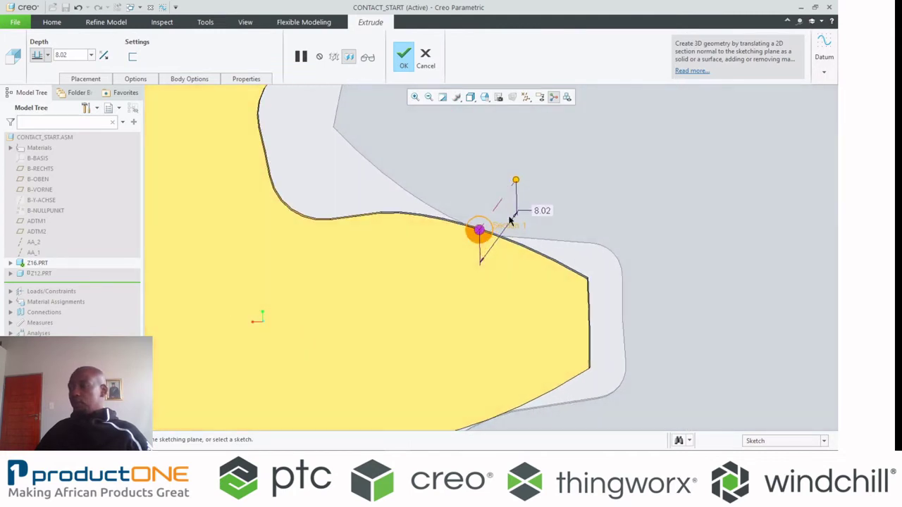
{"action": "right_click", "coordinate": [517, 180]}
{"action": "left_click", "coordinate": [548, 238]}
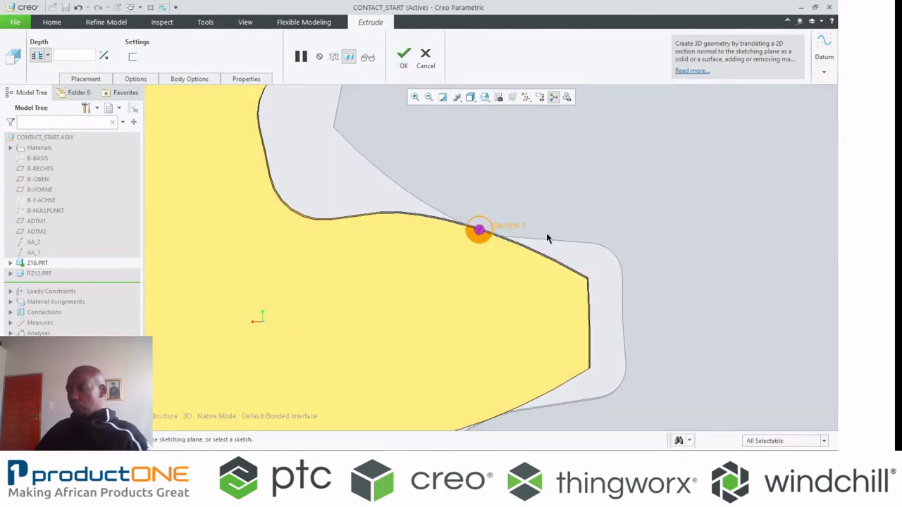
{"action": "middle_click", "coordinate": [338, 134]}
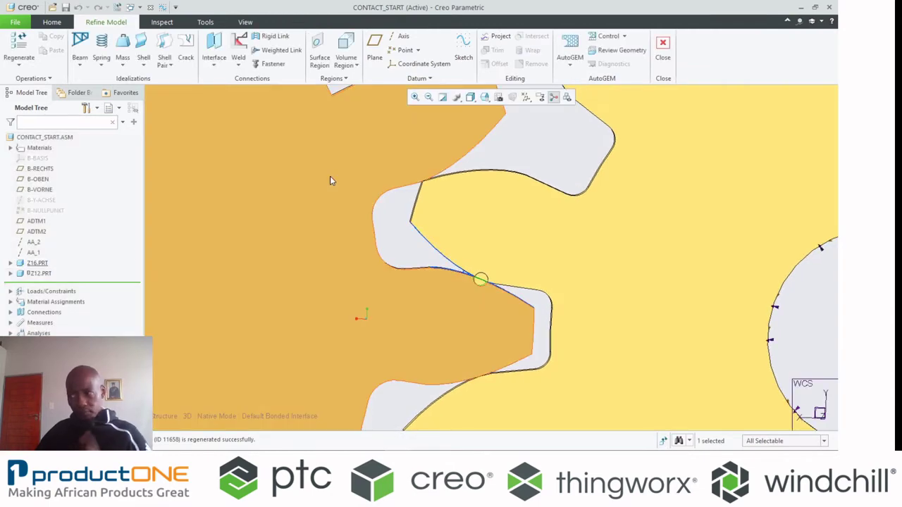
Step: Open the surface-surface contact interface between the two gears for editing and remove both of its surface references
{"action": "middle_click_drag", "start_coordinate": [354, 171], "coordinate": [360, 181]}
{"action": "scroll", "coordinate": [479, 325], "scroll_direction": "down", "scroll_amount": 5}
{"action": "middle_click_drag", "start_coordinate": [471, 148], "coordinate": [479, 134]}
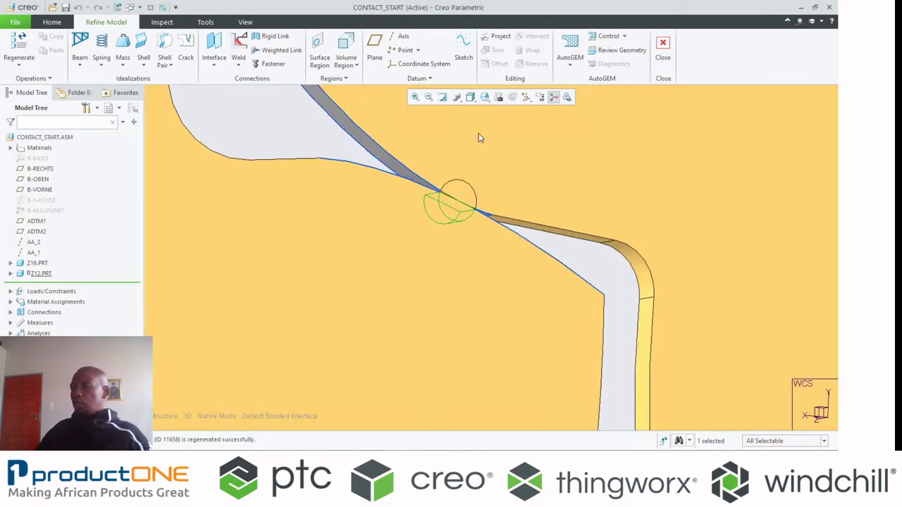
{"action": "left_click", "coordinate": [299, 139]}
{"action": "double_click", "coordinate": [423, 173]}
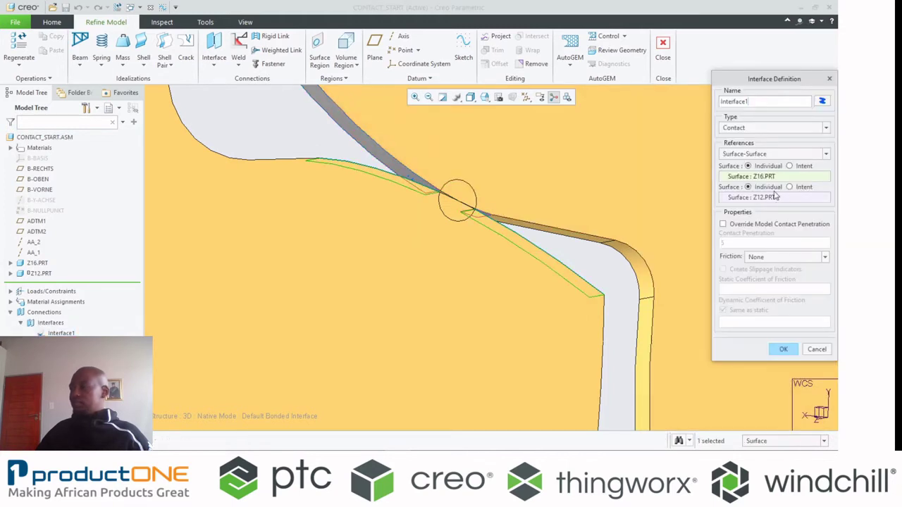
{"action": "right_click", "coordinate": [770, 184]}
{"action": "left_click", "coordinate": [782, 185]}
{"action": "right_click", "coordinate": [755, 198]}
{"action": "left_click", "coordinate": [773, 204]}
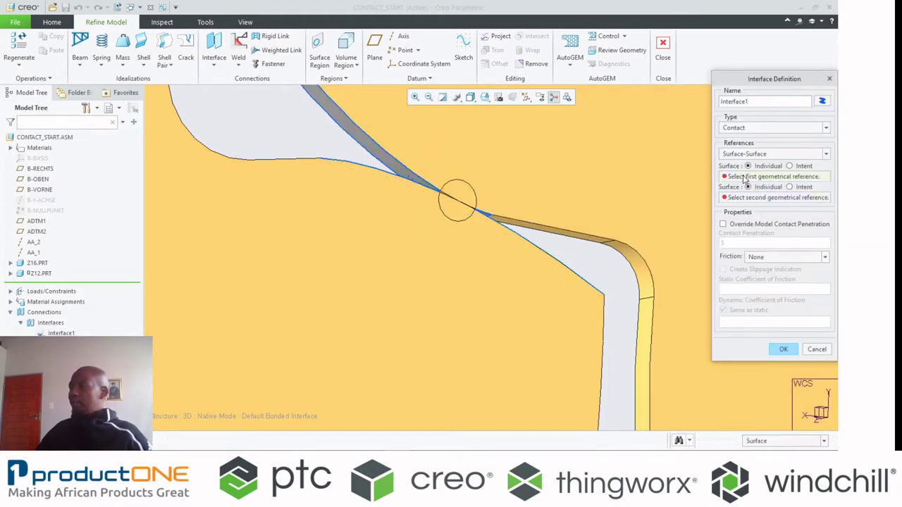
Step: Reference the small region contact faces on Z12.PRT and Z16.PRT in the contact interface and apply the definition
{"action": "left_click", "coordinate": [745, 180]}
{"action": "scroll", "coordinate": [429, 208], "scroll_direction": "up", "scroll_amount": 5}
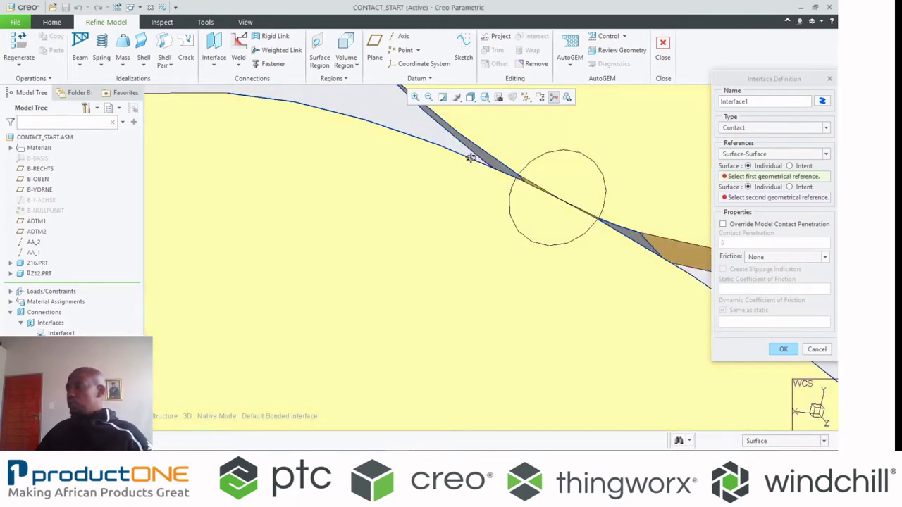
{"action": "scroll", "coordinate": [599, 212], "scroll_direction": "up", "scroll_amount": 4}
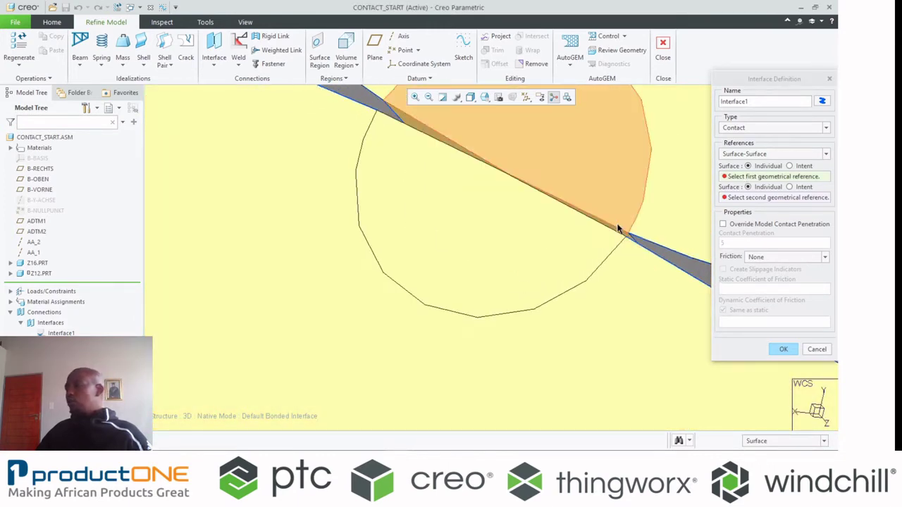
{"action": "left_click", "coordinate": [618, 228]}
{"action": "middle_click_drag", "start_coordinate": [618, 228], "coordinate": [494, 242]}
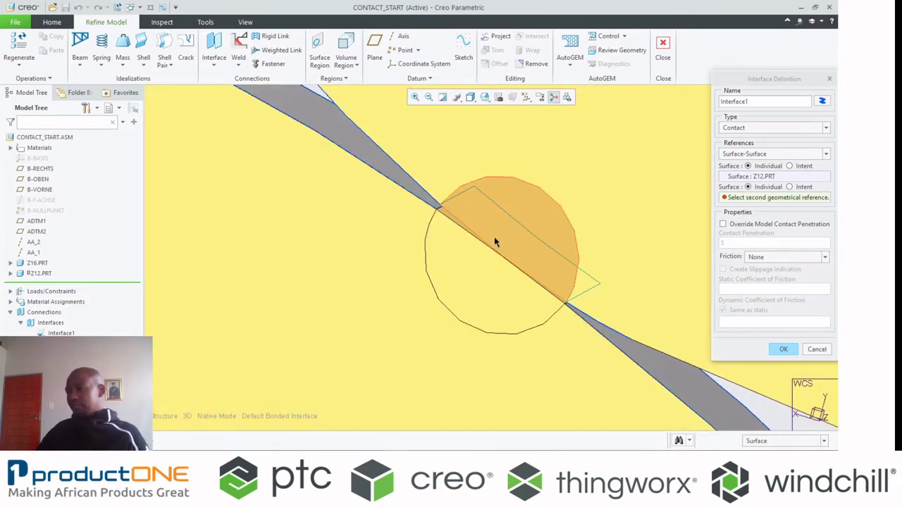
{"action": "left_click", "coordinate": [460, 224]}
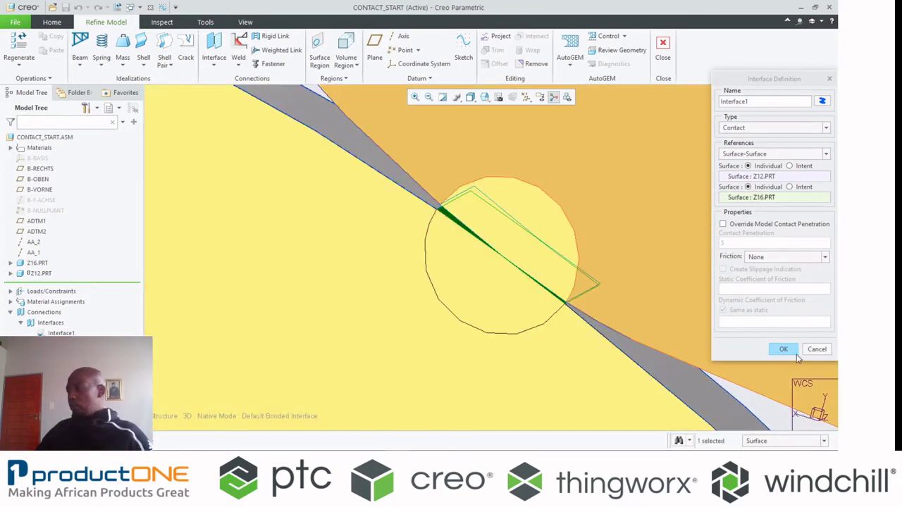
{"action": "left_click", "coordinate": [783, 350]}
{"action": "scroll", "coordinate": [466, 250], "scroll_direction": "up", "scroll_amount": 5}
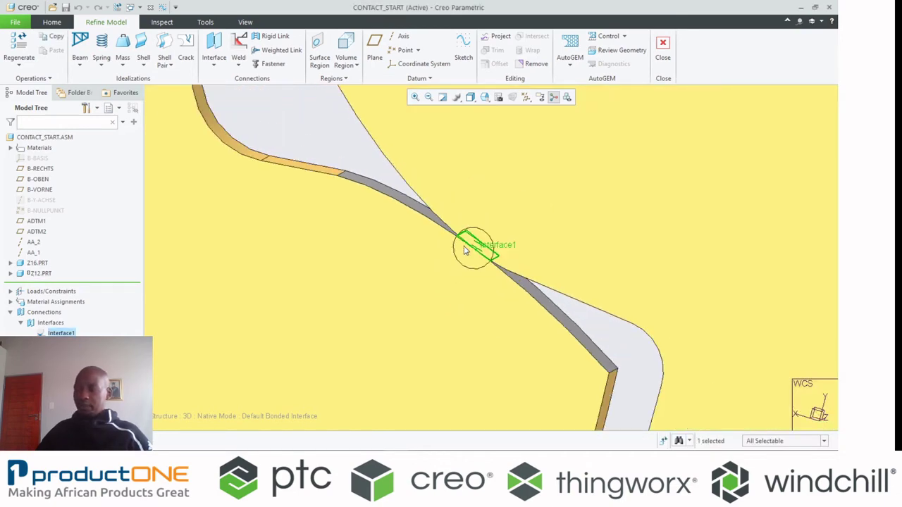
Step: Create a maximum element size control of 1 mm on the components Z16.PRT and Z12.PRT
{"action": "scroll", "coordinate": [466, 250], "scroll_direction": "up", "scroll_amount": 3}
{"action": "middle_click_drag", "start_coordinate": [466, 250], "coordinate": [501, 228]}
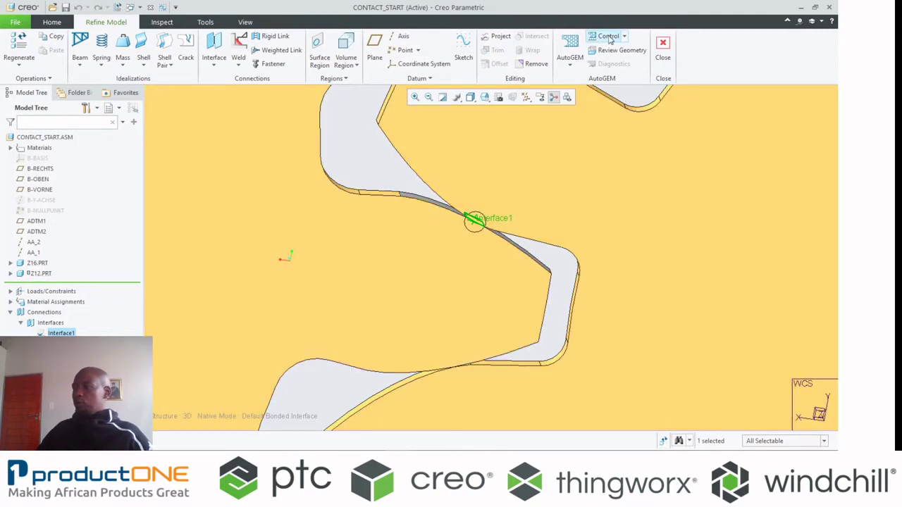
{"action": "left_click", "coordinate": [609, 37]}
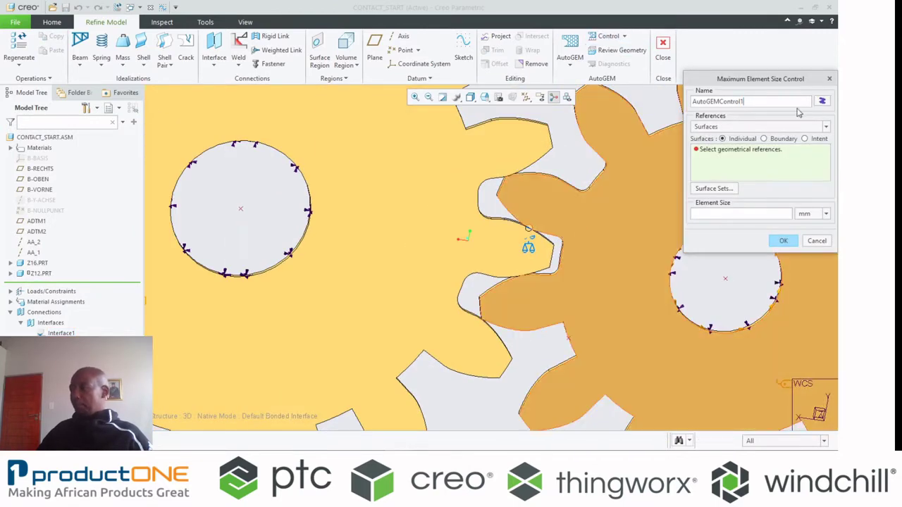
{"action": "left_click", "coordinate": [777, 129]}
{"action": "left_click", "coordinate": [754, 139]}
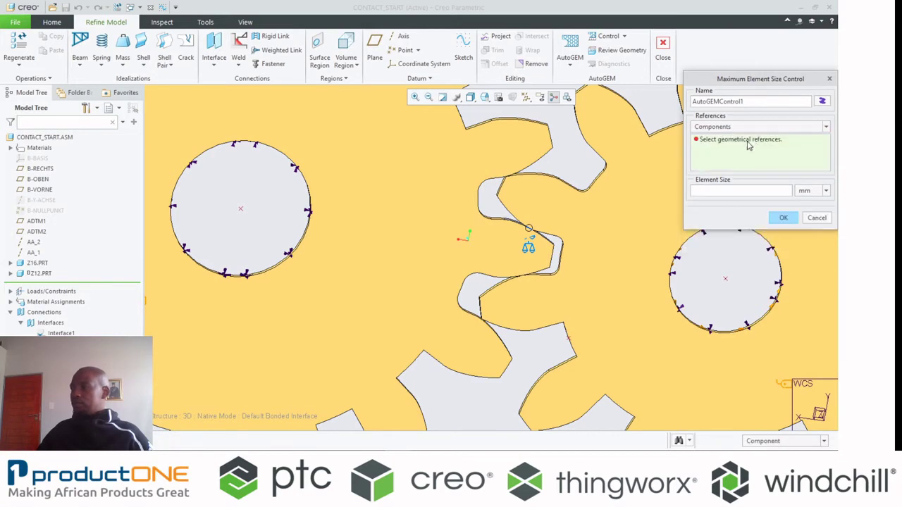
{"action": "left_click", "coordinate": [448, 201]}
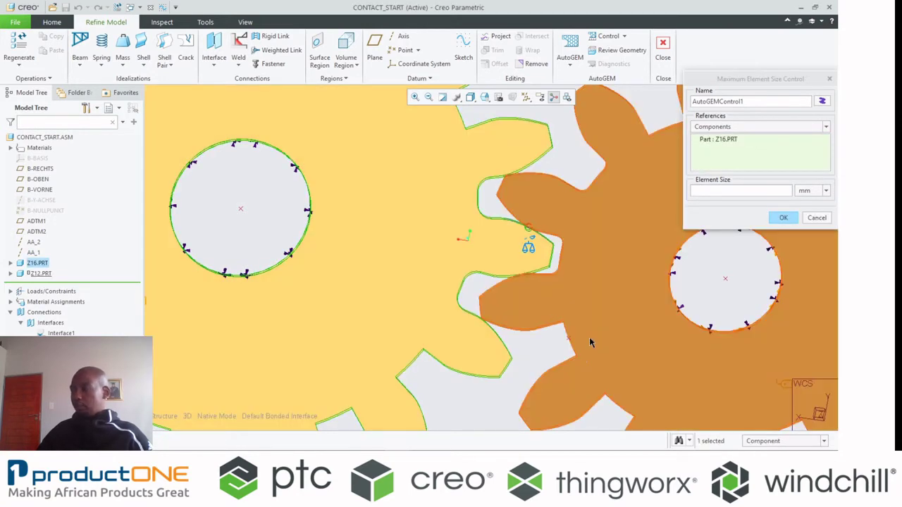
{"action": "left_click", "coordinate": [591, 343]}
{"action": "left_click", "coordinate": [724, 191]}
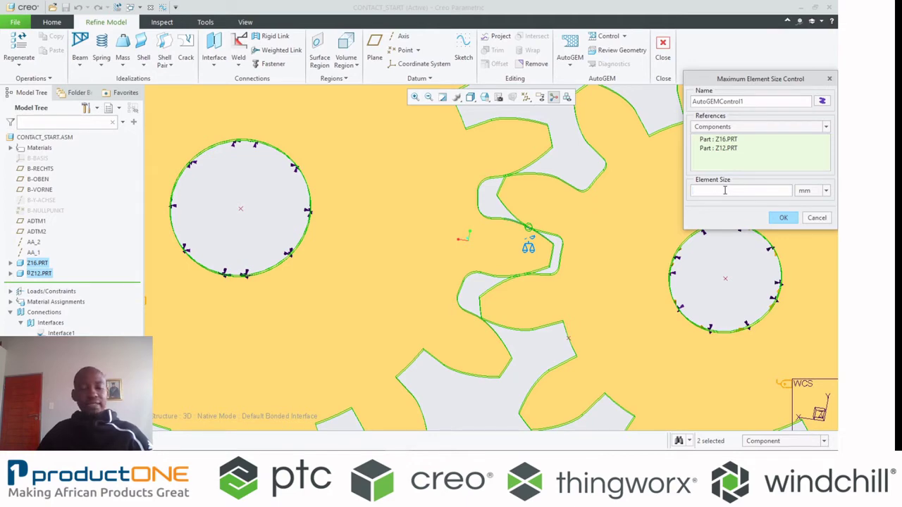
{"action": "left_click", "coordinate": [785, 219]}
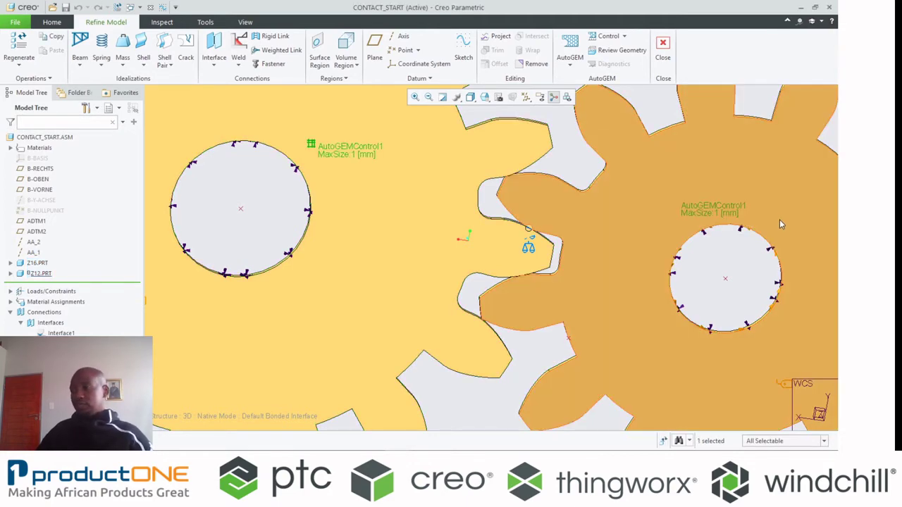
Step: Start a maximum element size control on surfaces and select the Z12.PRT flank and root faces of the tooth gap above the contact tooth
{"action": "left_click", "coordinate": [610, 41]}
{"action": "middle_click_drag", "start_coordinate": [625, 207], "coordinate": [608, 225]}
{"action": "scroll", "coordinate": [520, 218], "scroll_direction": "down", "scroll_amount": 3}
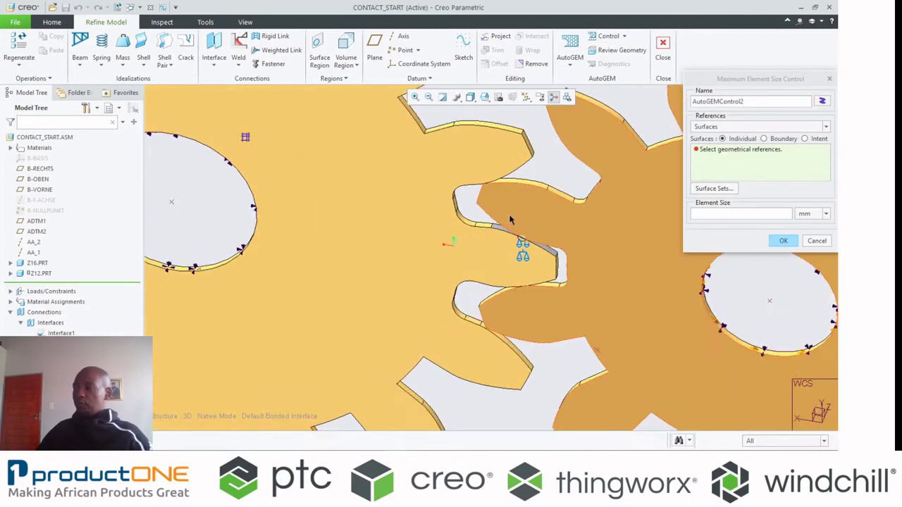
{"action": "middle_click_drag", "start_coordinate": [512, 215], "coordinate": [570, 188]}
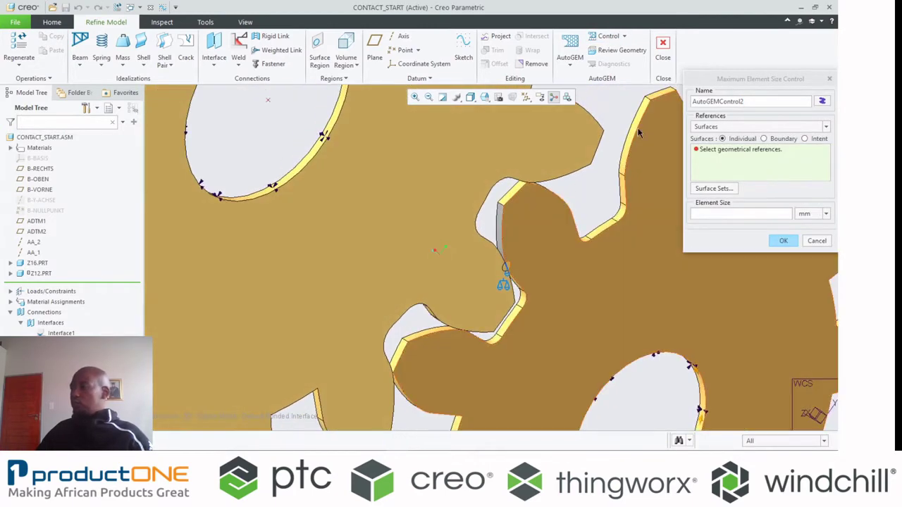
{"action": "left_click", "coordinate": [634, 128]}
{"action": "scroll", "coordinate": [631, 141], "scroll_direction": "up", "scroll_amount": 4}
{"action": "left_click", "coordinate": [624, 243], "text": "ctrl"}
{"action": "left_click", "coordinate": [615, 281], "text": "ctrl"}
{"action": "left_click", "coordinate": [592, 296], "text": "ctrl"}
{"action": "scroll", "coordinate": [595, 296], "scroll_direction": "down", "scroll_amount": 3}
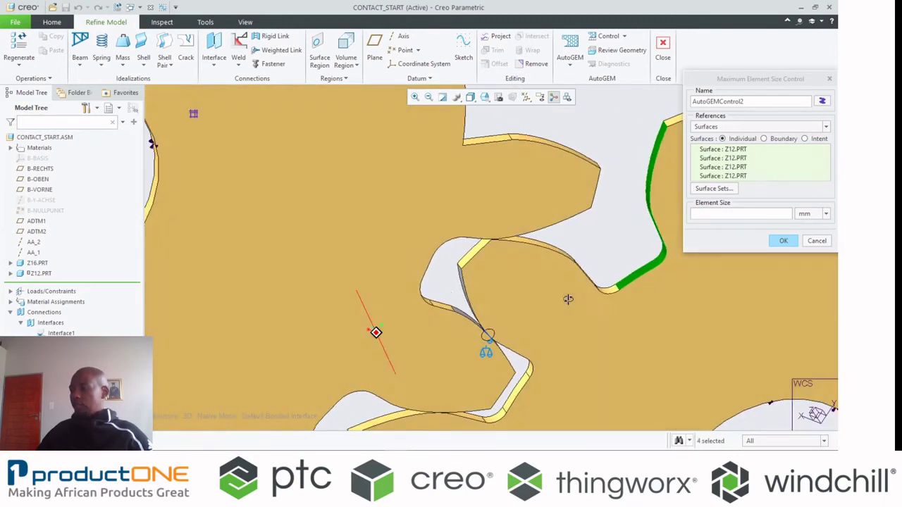
{"action": "scroll", "coordinate": [615, 292], "scroll_direction": "up", "scroll_amount": 5}
{"action": "left_click", "coordinate": [604, 286], "text": "ctrl"}
{"action": "left_click", "coordinate": [508, 229], "text": "ctrl"}
{"action": "left_click", "coordinate": [406, 134], "text": "ctrl"}
{"action": "scroll", "coordinate": [405, 133], "scroll_direction": "down", "scroll_amount": 3}
{"action": "scroll", "coordinate": [483, 186], "scroll_direction": "up", "scroll_amount": 6}
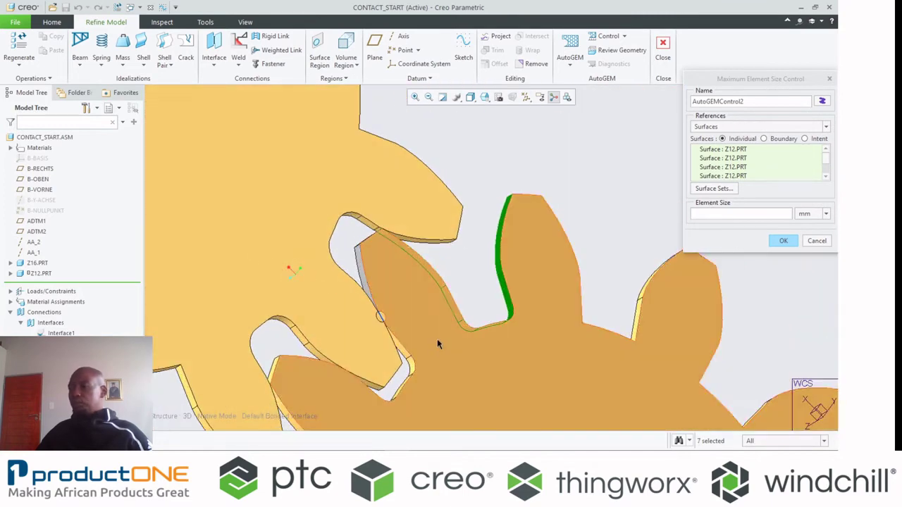
Step: Add the Z12.PRT flank and root faces around the tooth gap at the contact to the surface control
{"action": "scroll", "coordinate": [400, 381], "scroll_direction": "down", "scroll_amount": 2}
{"action": "left_click", "coordinate": [423, 351], "text": "ctrl"}
{"action": "left_click", "coordinate": [389, 288], "text": "ctrl"}
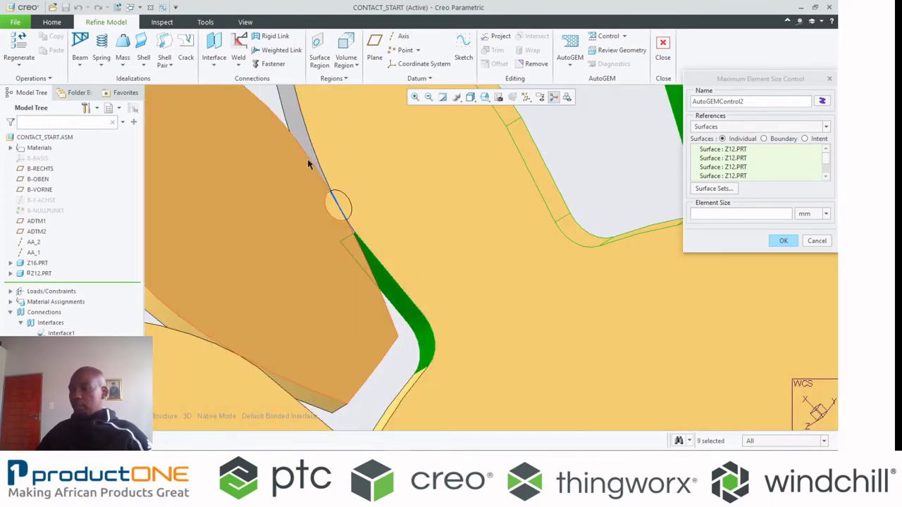
{"action": "left_click", "coordinate": [308, 156], "text": "ctrl"}
{"action": "middle_click_drag", "start_coordinate": [352, 212], "coordinate": [404, 261]}
{"action": "scroll", "coordinate": [405, 261], "scroll_direction": "up", "scroll_amount": 3}
{"action": "left_click", "coordinate": [358, 117], "text": "ctrl"}
{"action": "left_click", "coordinate": [284, 282], "text": "ctrl"}
{"action": "scroll", "coordinate": [355, 284], "scroll_direction": "up", "scroll_amount": 3}
{"action": "mouse_move", "coordinate": [356, 284]}
{"action": "middle_mouse_down"}
{"action": "mouse_move", "coordinate": [348, 302]}
{"action": "mouse_move", "coordinate": [357, 297]}
{"action": "middle_mouse_up"}
{"action": "left_click", "coordinate": [404, 216], "text": "ctrl"}
{"action": "left_click", "coordinate": [274, 240], "text": "ctrl"}
{"action": "scroll", "coordinate": [406, 271], "scroll_direction": "up", "scroll_amount": 3}
{"action": "middle_click_drag", "start_coordinate": [405, 272], "coordinate": [381, 287]}
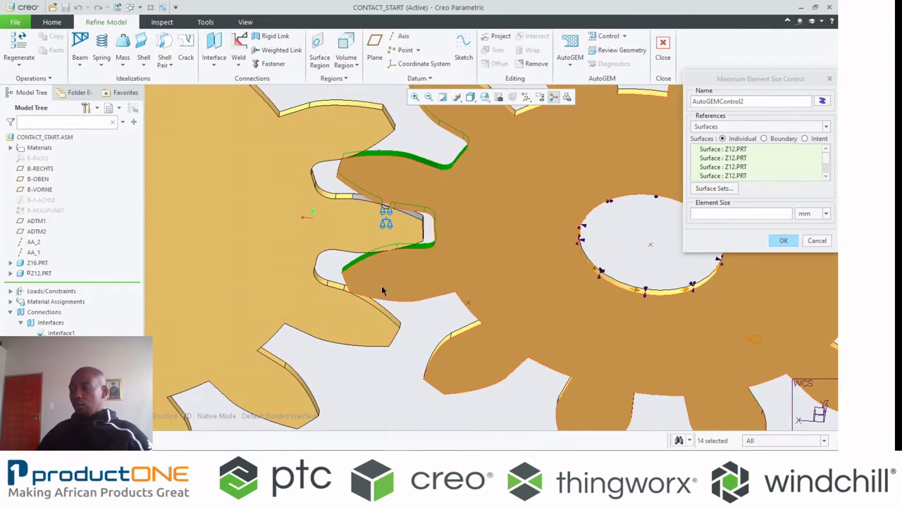
Step: Add the Z16.PRT flank and root faces of the tooth gap below the contact tooth to the surface control
{"action": "left_click", "coordinate": [383, 314], "text": "ctrl"}
{"action": "scroll", "coordinate": [341, 288], "scroll_direction": "down", "scroll_amount": 3}
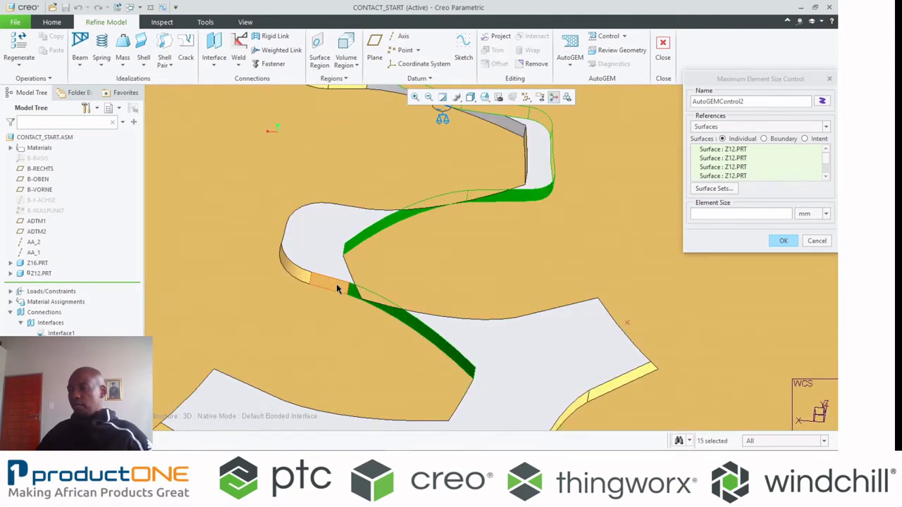
{"action": "left_click", "coordinate": [337, 286], "text": "ctrl"}
{"action": "left_click", "coordinate": [302, 279], "text": "ctrl"}
{"action": "scroll", "coordinate": [316, 277], "scroll_direction": "up", "scroll_amount": 2}
{"action": "middle_click_drag", "start_coordinate": [316, 278], "coordinate": [296, 264]}
{"action": "left_click", "coordinate": [298, 253], "text": "ctrl"}
{"action": "left_click", "coordinate": [309, 230], "text": "ctrl"}
{"action": "left_click", "coordinate": [342, 204], "text": "ctrl"}
{"action": "left_click", "coordinate": [353, 197], "text": "ctrl"}
Step: Add the Z16.PRT flank faces beside the contact region and the faces of the adjoining upper tooth gap to the surface control
{"action": "scroll", "coordinate": [366, 211], "scroll_direction": "up", "scroll_amount": 3}
{"action": "middle_click_drag", "start_coordinate": [352, 221], "coordinate": [404, 308]}
{"action": "scroll", "coordinate": [355, 197], "scroll_direction": "down", "scroll_amount": 3}
{"action": "scroll", "coordinate": [354, 197], "scroll_direction": "up", "scroll_amount": 5}
{"action": "left_click", "coordinate": [351, 297], "text": "ctrl"}
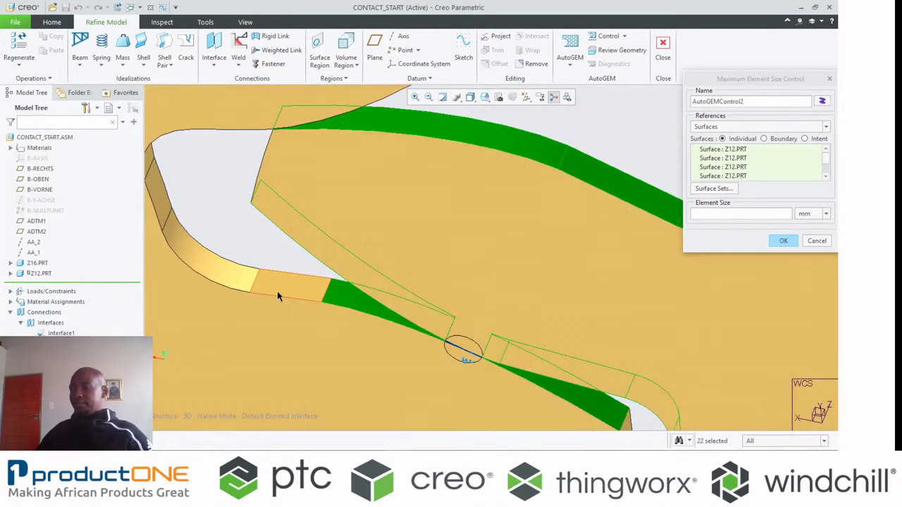
{"action": "left_click", "coordinate": [205, 269], "text": "ctrl"}
{"action": "scroll", "coordinate": [197, 256], "scroll_direction": "down", "scroll_amount": 3}
{"action": "middle_click_drag", "start_coordinate": [233, 308], "coordinate": [255, 183]}
{"action": "left_click", "coordinate": [286, 223], "text": "ctrl"}
{"action": "middle_click_drag", "start_coordinate": [290, 221], "coordinate": [269, 211]}
{"action": "left_click", "coordinate": [231, 203], "text": "ctrl"}
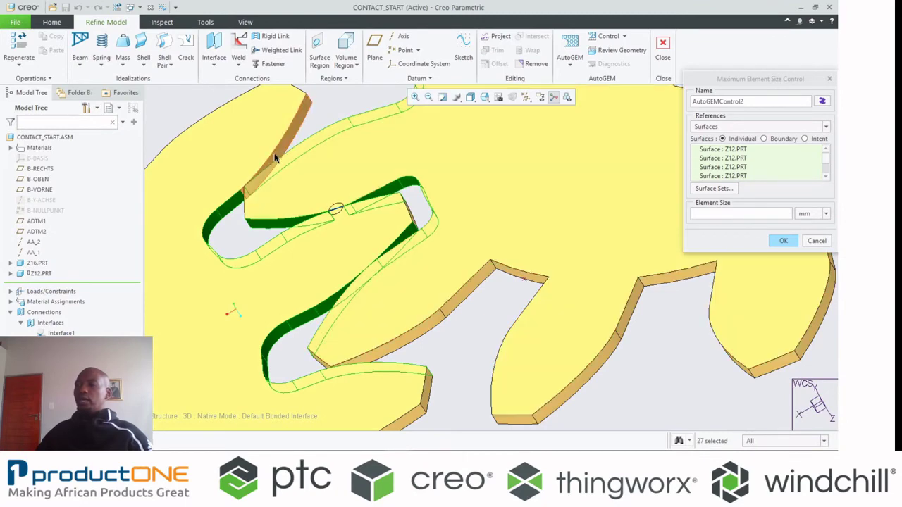
{"action": "left_click", "coordinate": [275, 157], "text": "ctrl"}
Step: Set the element size for the selected gear tooth surfaces to 0.2 mm and complete the control
{"action": "scroll", "coordinate": [308, 188], "scroll_direction": "down", "scroll_amount": 3}
{"action": "middle_click_drag", "start_coordinate": [308, 187], "coordinate": [330, 247]}
{"action": "scroll", "coordinate": [332, 246], "scroll_direction": "down", "scroll_amount": 2}
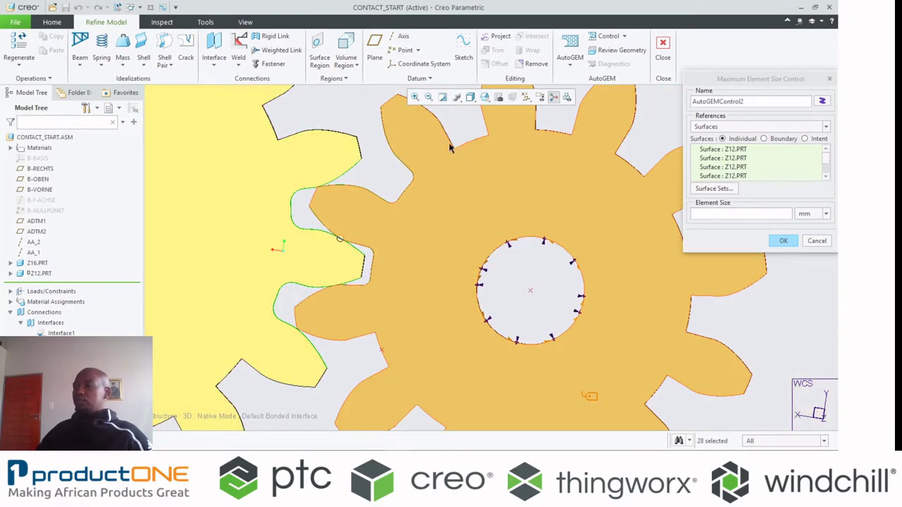
{"action": "middle_click", "coordinate": [384, 163]}
{"action": "left_click", "coordinate": [485, 251]}
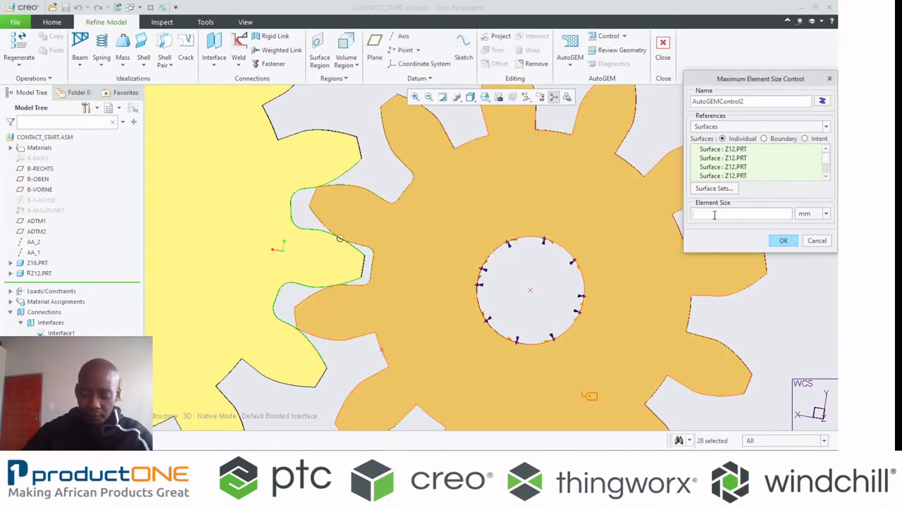
{"action": "type", "text": ".2"}
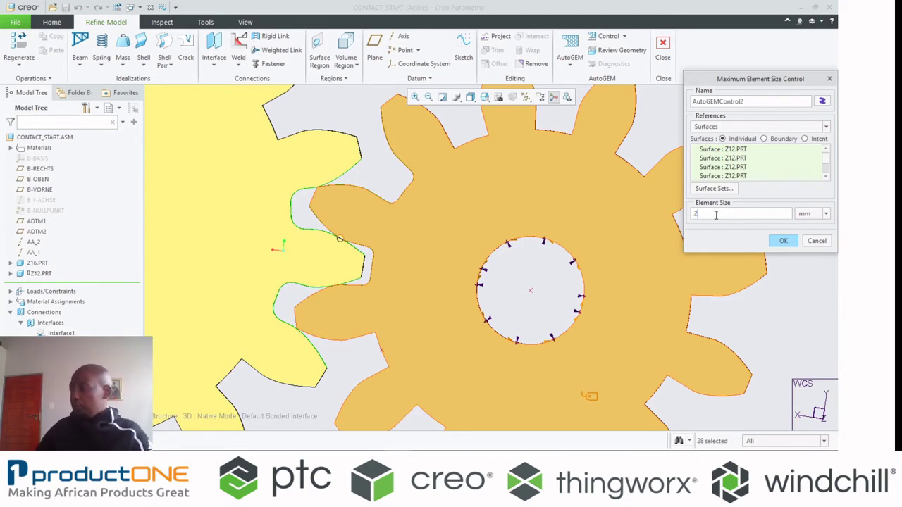
{"action": "left_click", "coordinate": [781, 241]}
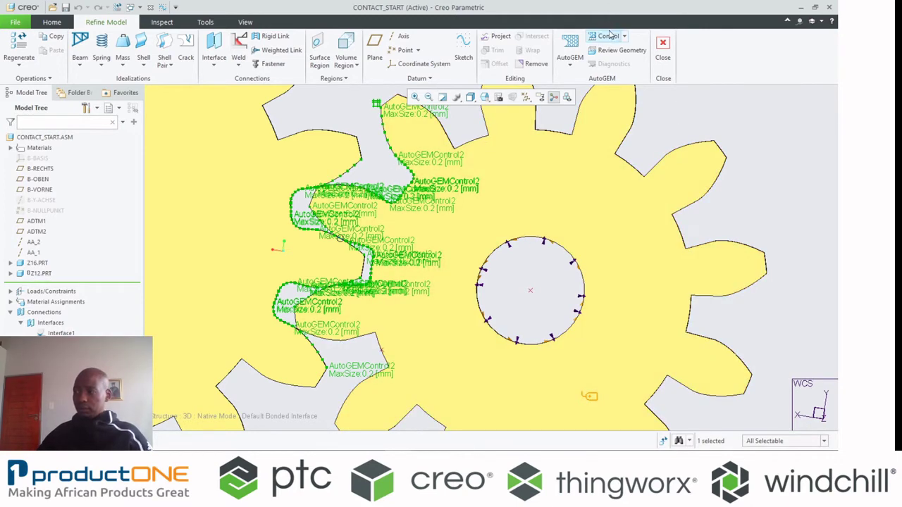
Step: Create a maximum element size control of 0.03 mm on the small contact volumes of Z12.PRT and Z16.PRT
{"action": "left_click", "coordinate": [608, 36]}
{"action": "left_click", "coordinate": [720, 127]}
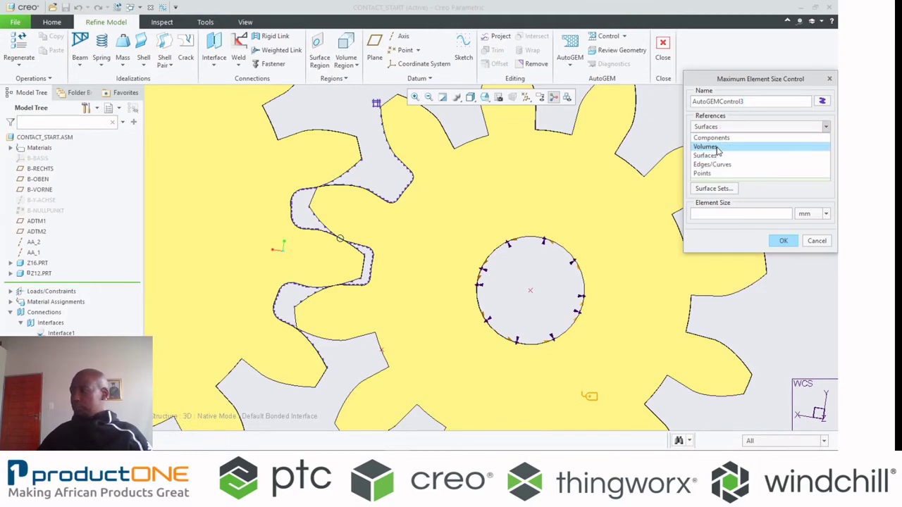
{"action": "left_click", "coordinate": [721, 151]}
{"action": "scroll", "coordinate": [345, 240], "scroll_direction": "down", "scroll_amount": 5}
{"action": "scroll", "coordinate": [342, 236], "scroll_direction": "down", "scroll_amount": 3}
{"action": "left_click", "coordinate": [386, 227]}
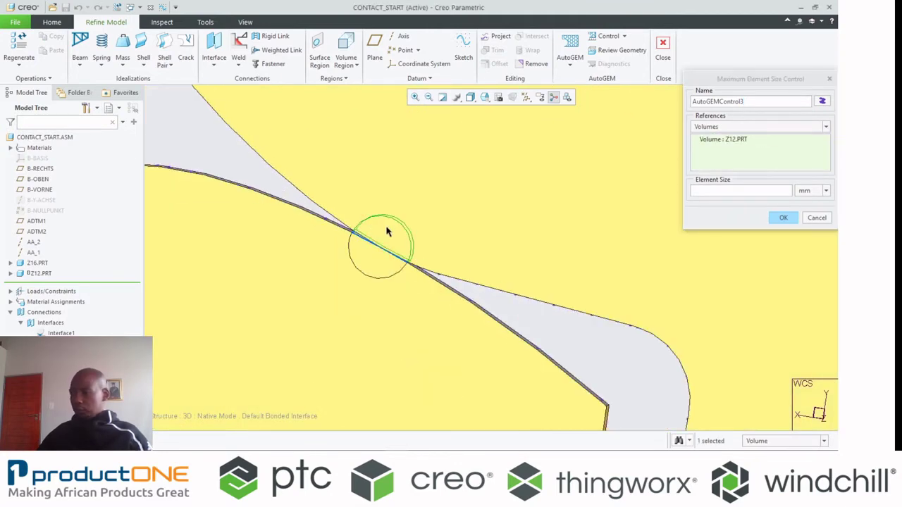
{"action": "left_click", "coordinate": [373, 259]}
{"action": "left_click", "coordinate": [736, 189]}
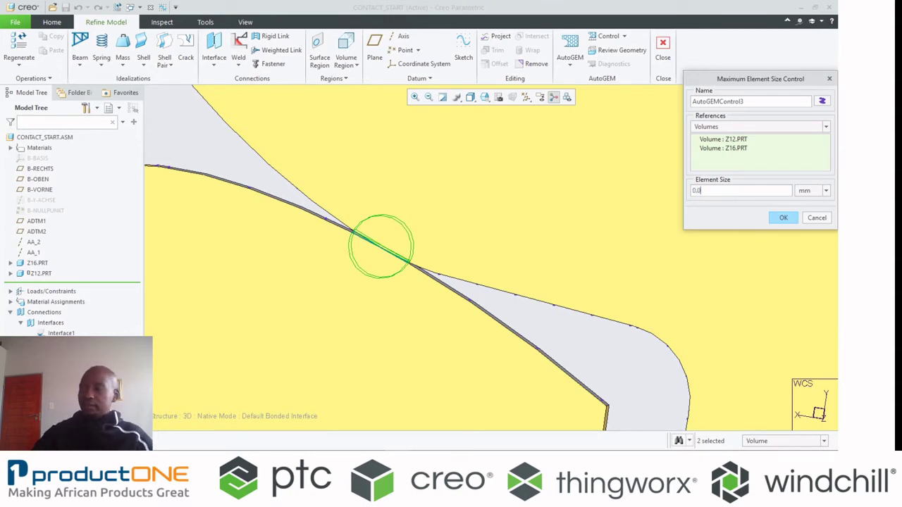
{"action": "left_click", "coordinate": [794, 219]}
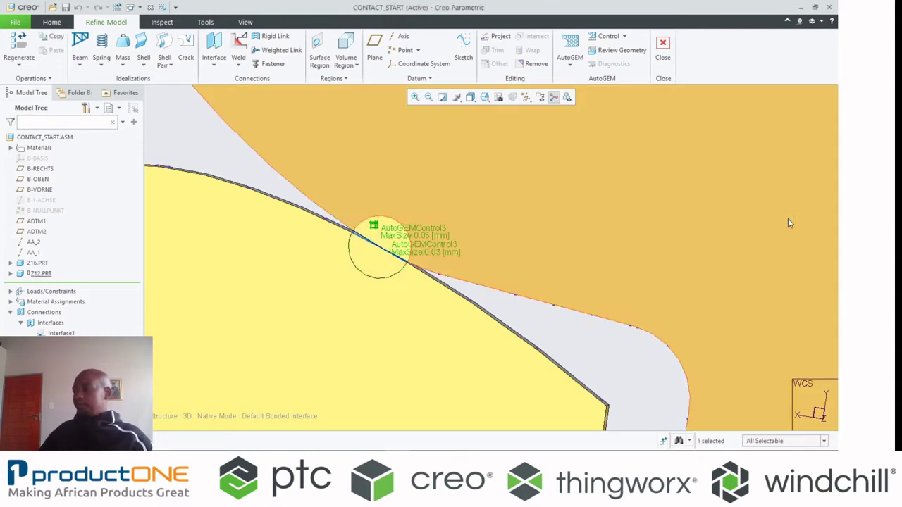
Step: Generate the AutoGEM mesh for All with Properties and move the mesh summary clear of the tooth contact
{"action": "scroll", "coordinate": [538, 191], "scroll_direction": "up", "scroll_amount": 2}
{"action": "mouse_move", "coordinate": [538, 191]}
{"action": "middle_mouse_down"}
{"action": "mouse_move", "coordinate": [527, 189]}
{"action": "mouse_move", "coordinate": [534, 203]}
{"action": "middle_mouse_up"}
{"action": "scroll", "coordinate": [534, 202], "scroll_direction": "up", "scroll_amount": 3}
{"action": "left_click", "coordinate": [570, 48]}
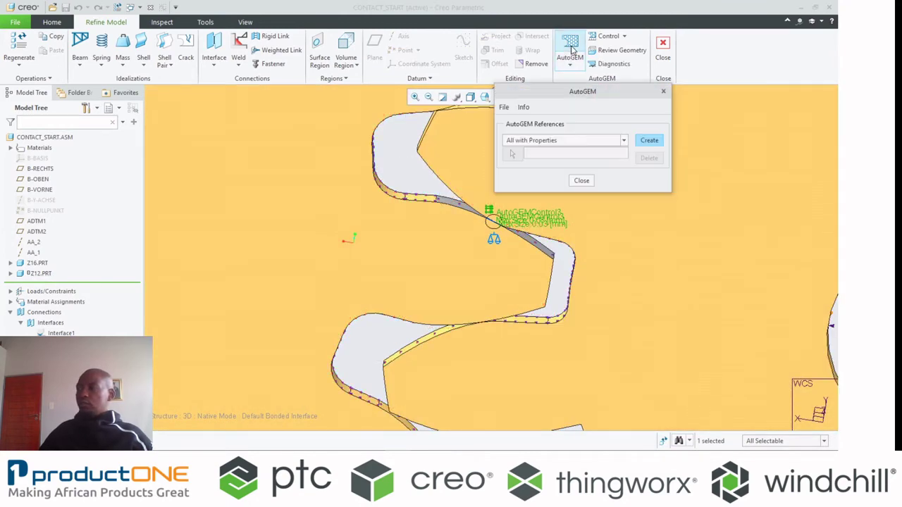
{"action": "left_click", "coordinate": [645, 141]}
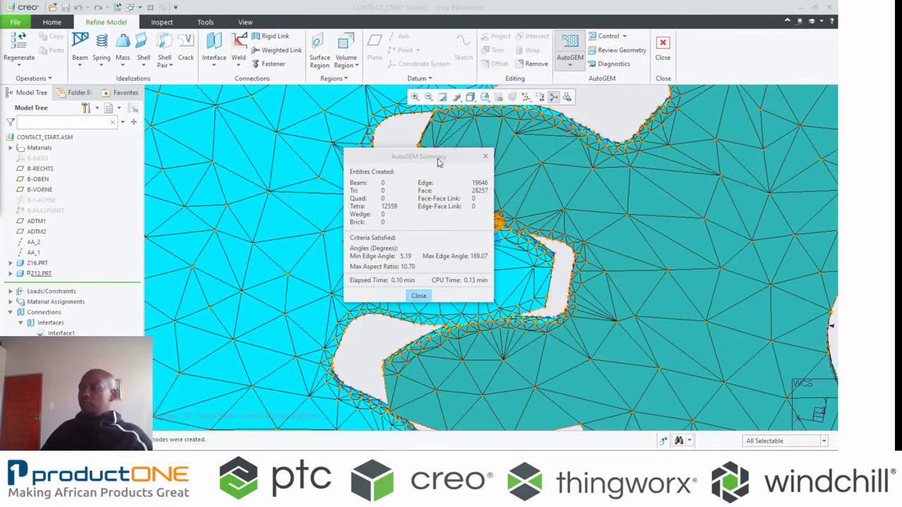
{"action": "left_click_drag", "start_coordinate": [438, 161], "coordinate": [268, 161]}
Step: Turn off the display of mesh points in the simulation display settings
{"action": "scroll", "coordinate": [656, 232], "scroll_direction": "up", "scroll_amount": 3}
{"action": "middle_click_drag", "start_coordinate": [656, 231], "coordinate": [680, 200]}
{"action": "left_click", "coordinate": [567, 96]}
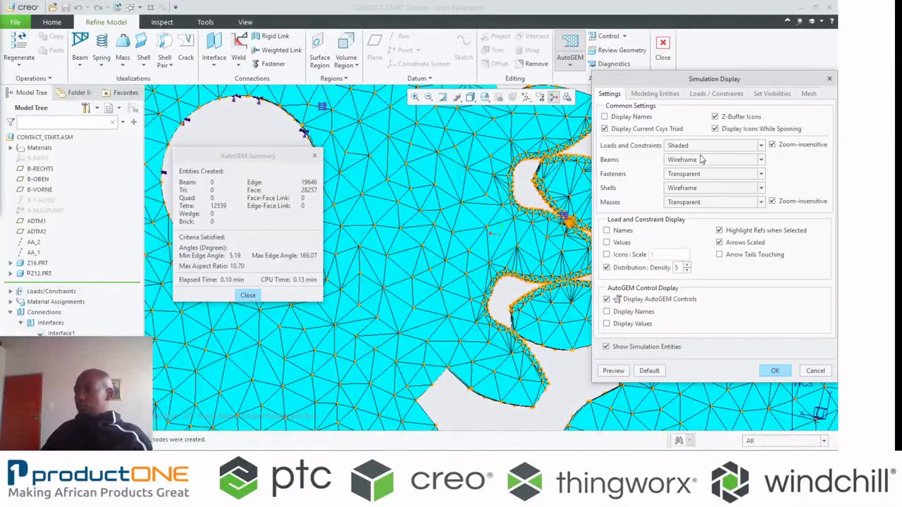
{"action": "left_click", "coordinate": [808, 93]}
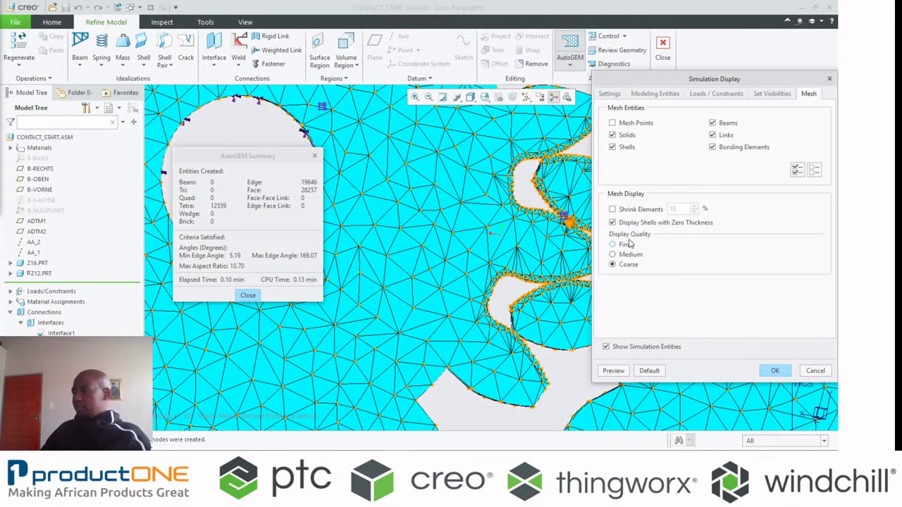
{"action": "left_click", "coordinate": [773, 372]}
Step: Examine the refined mesh around the tooth contact and across both gears, and close the mesh summary and AutoGEM
{"action": "scroll", "coordinate": [557, 240], "scroll_direction": "down", "scroll_amount": 5}
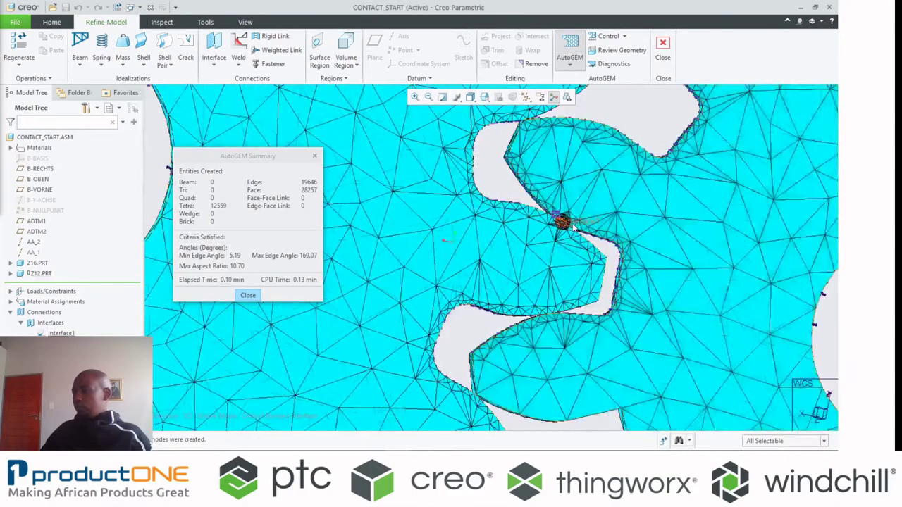
{"action": "scroll", "coordinate": [555, 246], "scroll_direction": "down", "scroll_amount": 2}
{"action": "mouse_move", "coordinate": [555, 248]}
{"action": "middle_mouse_down"}
{"action": "mouse_move", "coordinate": [531, 233]}
{"action": "mouse_move", "coordinate": [542, 239]}
{"action": "middle_mouse_up"}
{"action": "scroll", "coordinate": [542, 240], "scroll_direction": "up", "scroll_amount": 8}
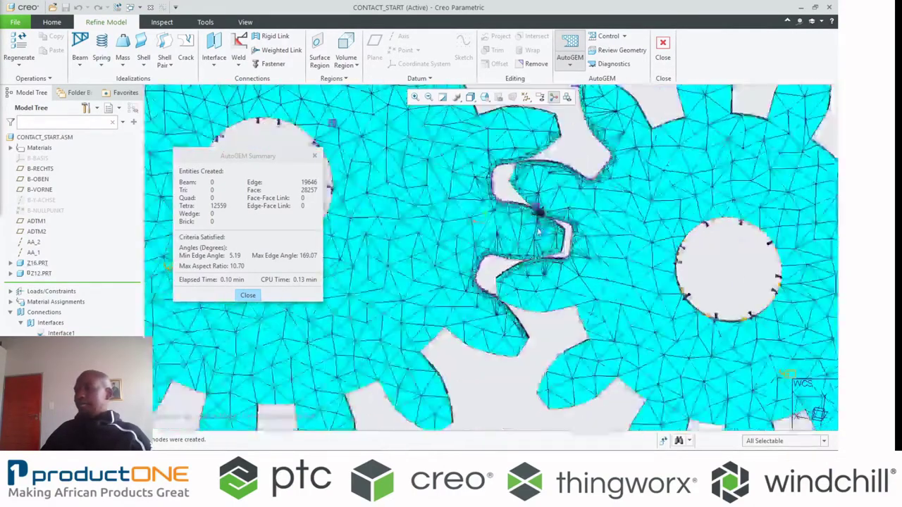
{"action": "middle_click_drag", "start_coordinate": [540, 200], "coordinate": [548, 202]}
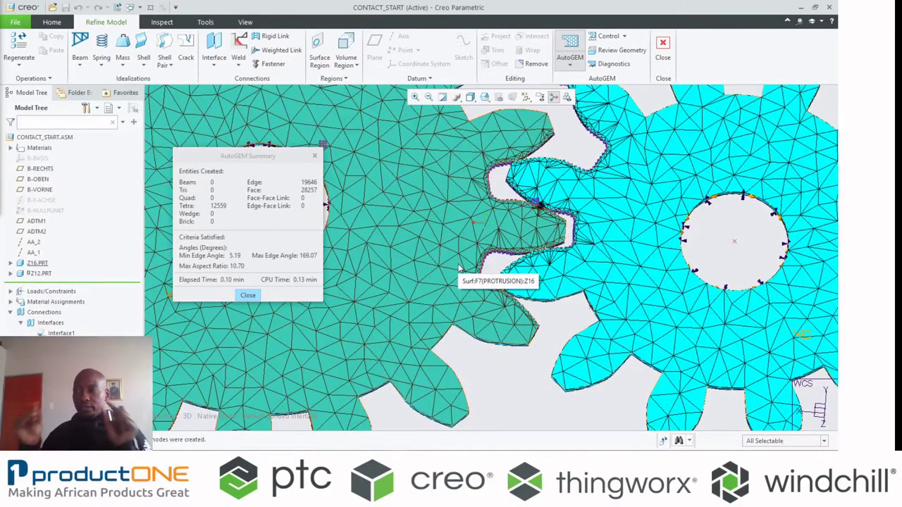
{"action": "scroll", "coordinate": [569, 218], "scroll_direction": "down", "scroll_amount": 2}
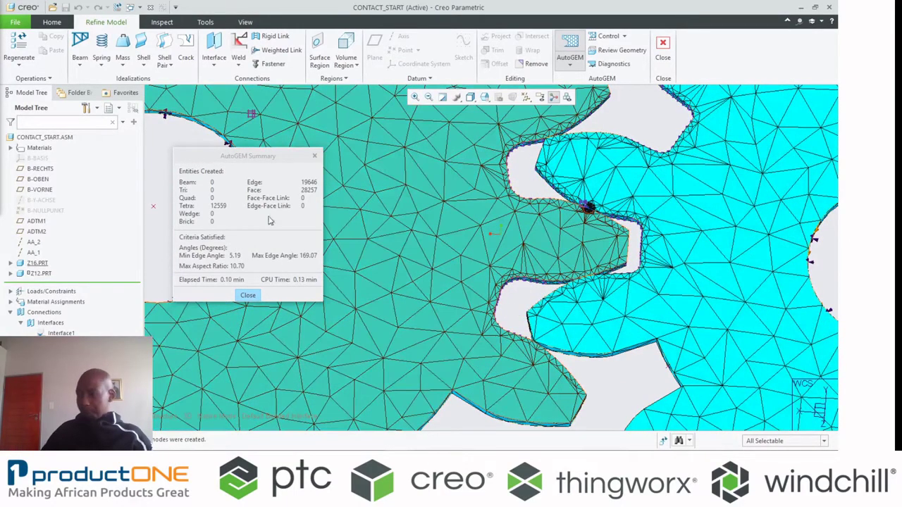
{"action": "left_click", "coordinate": [246, 296]}
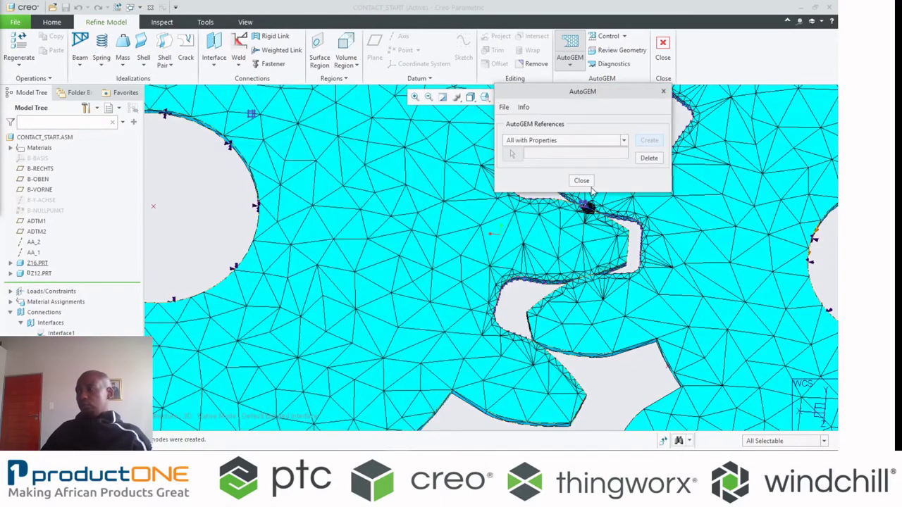
{"action": "left_click", "coordinate": [582, 181]}
{"action": "left_click", "coordinate": [421, 251]}
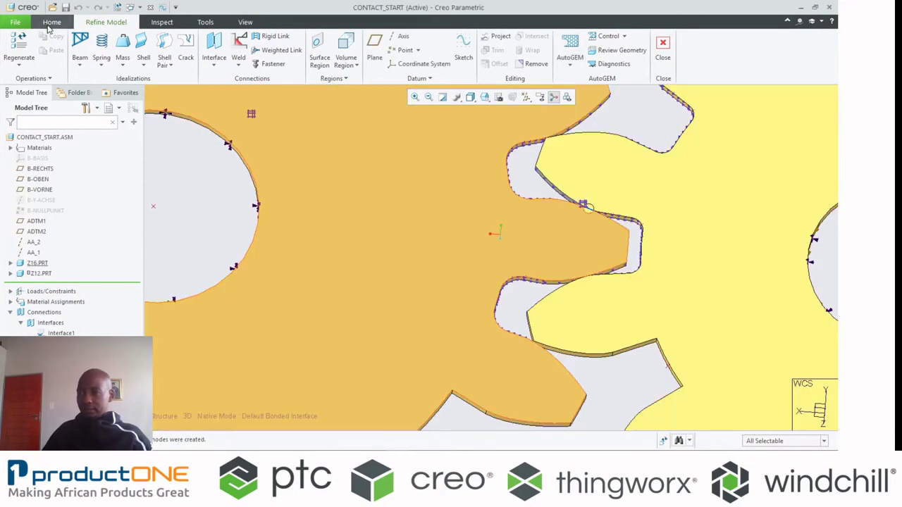
Step: Set up a new static contact analysis with Multi-Pass Adaptive convergence and a maximum polynomial order of 3
{"action": "left_click", "coordinate": [51, 22]}
{"action": "left_click", "coordinate": [463, 53]}
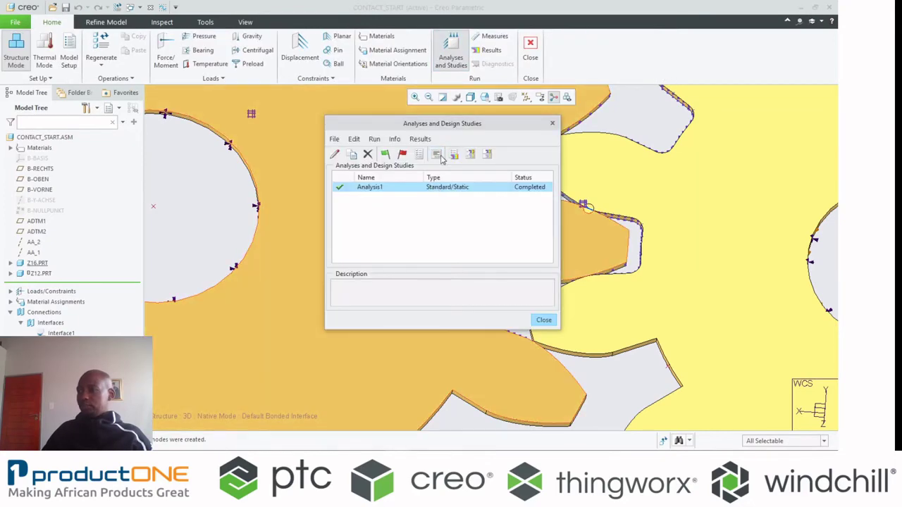
{"action": "left_click", "coordinate": [334, 139]}
{"action": "left_click", "coordinate": [350, 154]}
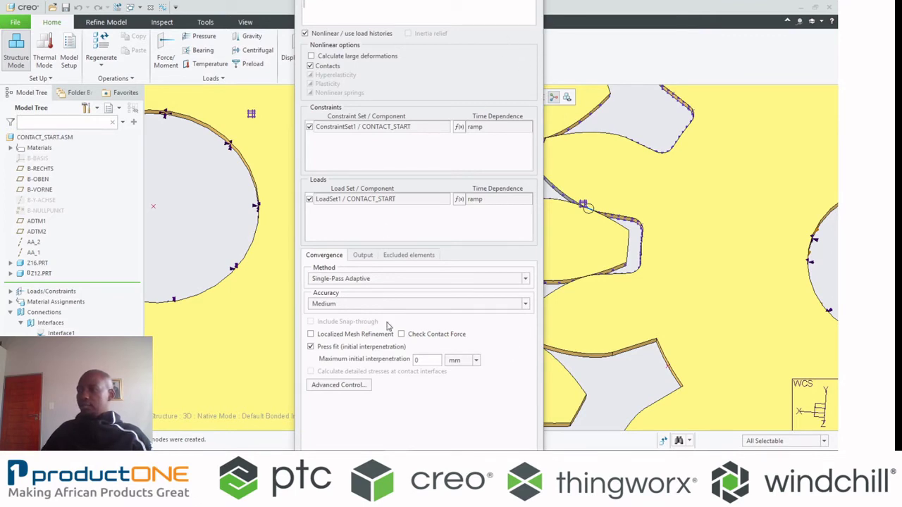
{"action": "left_click", "coordinate": [386, 285]}
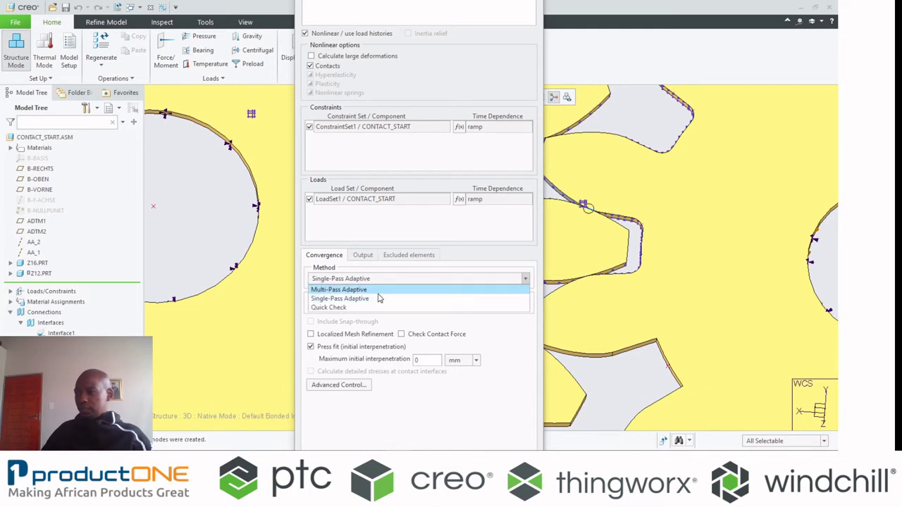
{"action": "left_click", "coordinate": [377, 289]}
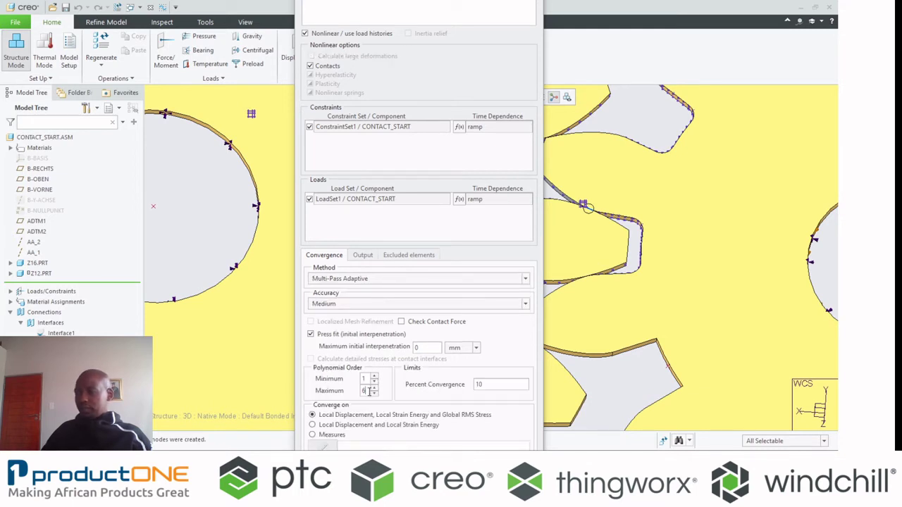
{"action": "type", "text": "3"}
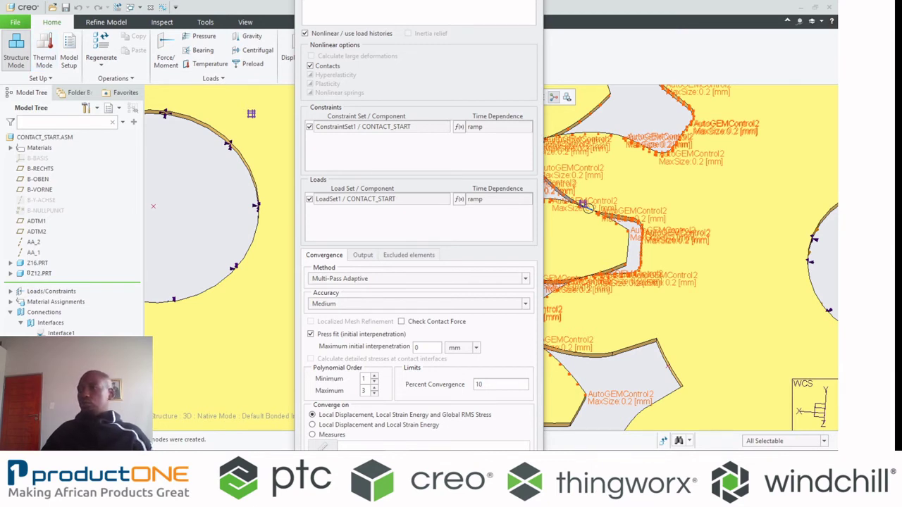
Step: Name the new static analysis BOB and complete its definition
{"action": "left_click", "coordinate": [669, 183]}
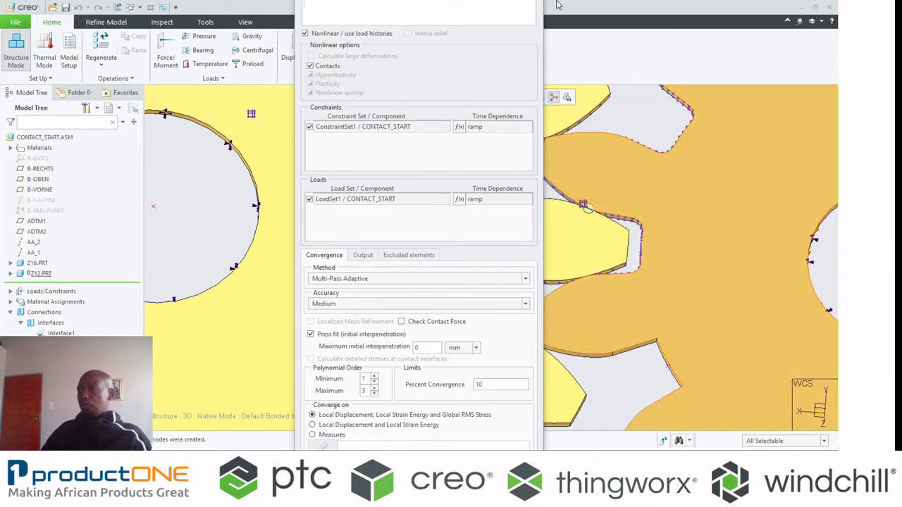
{"action": "left_click_drag", "start_coordinate": [543, 10], "coordinate": [507, 10]}
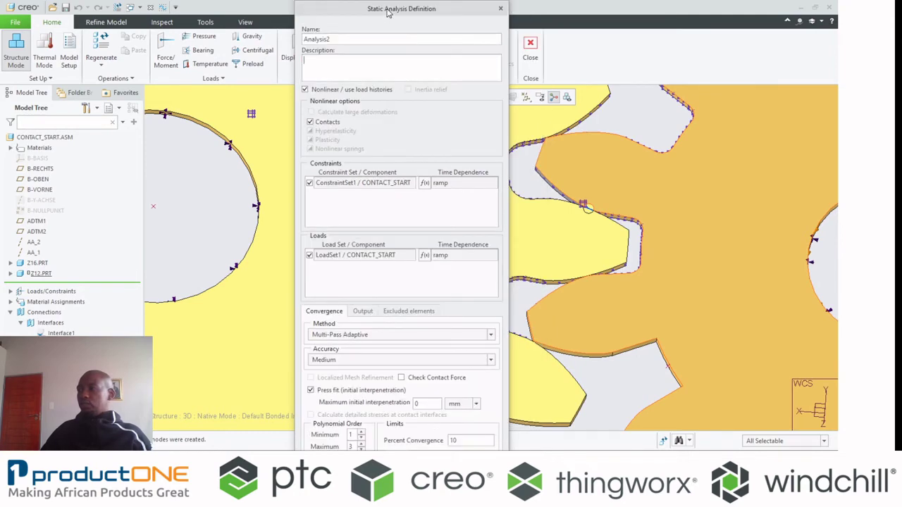
{"action": "left_click_drag", "start_coordinate": [387, 12], "coordinate": [0, 49]}
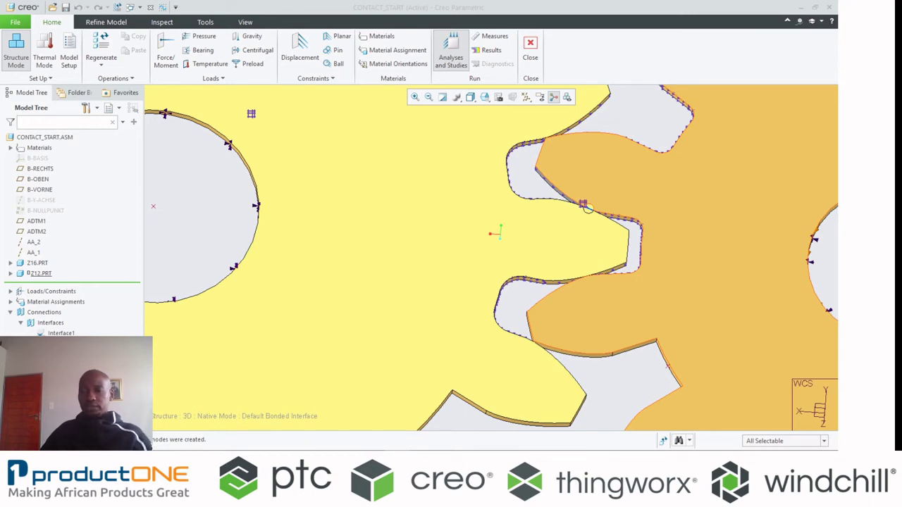
{"action": "left_click_drag", "start_coordinate": [0, 13], "coordinate": [0, 55]}
{"action": "left_click_drag", "start_coordinate": [0, 92], "coordinate": [397, 249]}
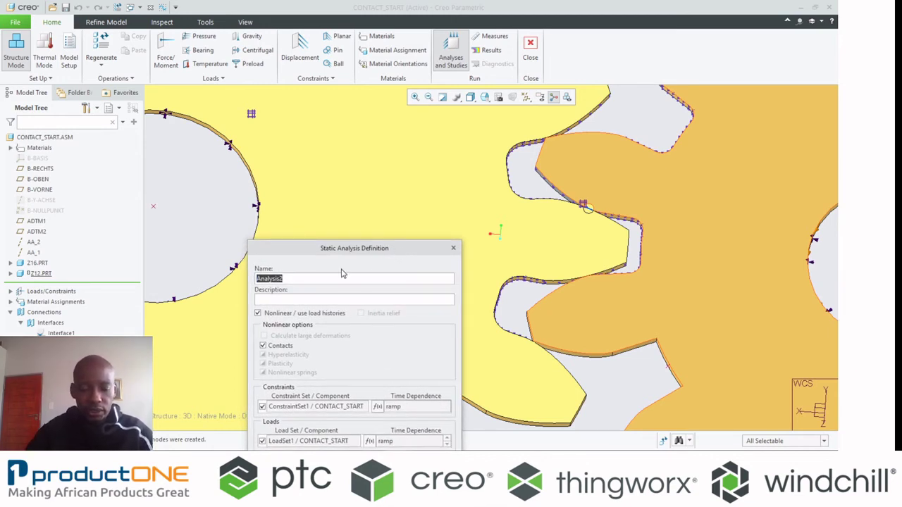
{"action": "type", "text": "BOB"}
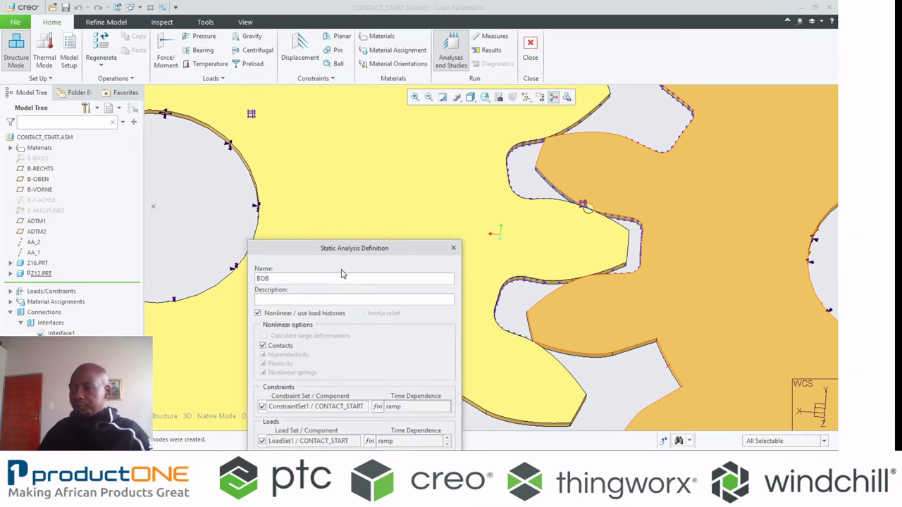
{"action": "left_click_drag", "start_coordinate": [366, 249], "coordinate": [0, 282]}
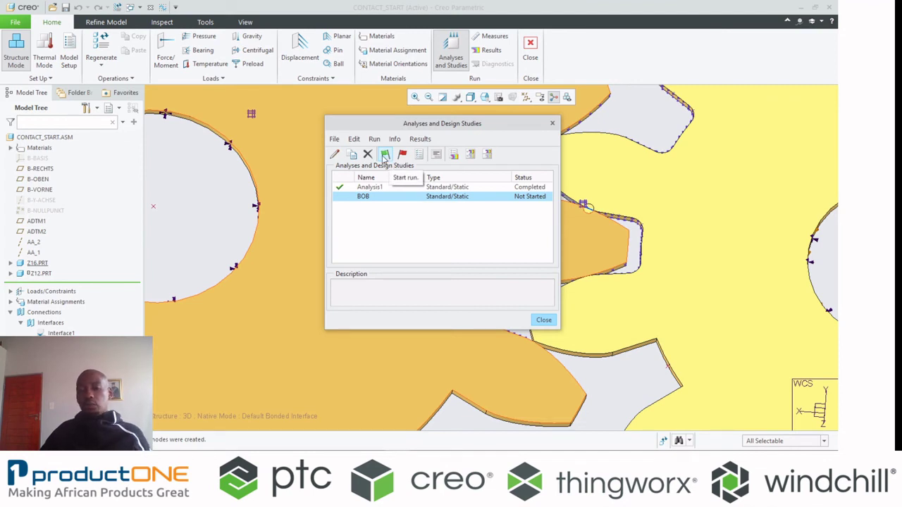
Step: Run the BOB analysis with interactive diagnostics and open its run status
{"action": "left_click", "coordinate": [385, 156]}
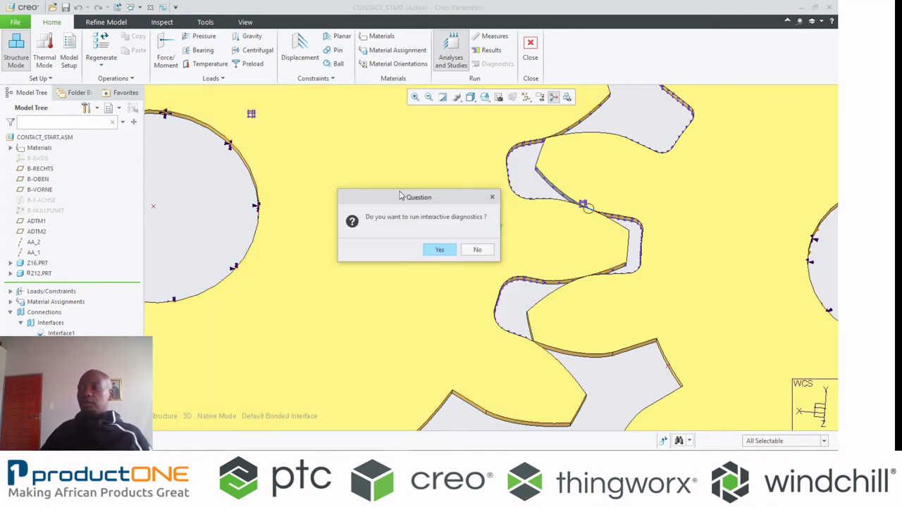
{"action": "left_click", "coordinate": [440, 251]}
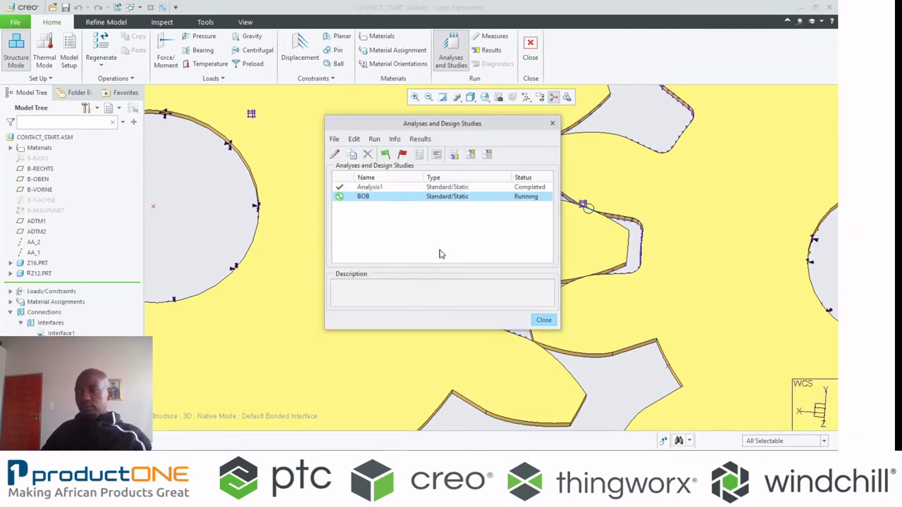
{"action": "left_click", "coordinate": [437, 155]}
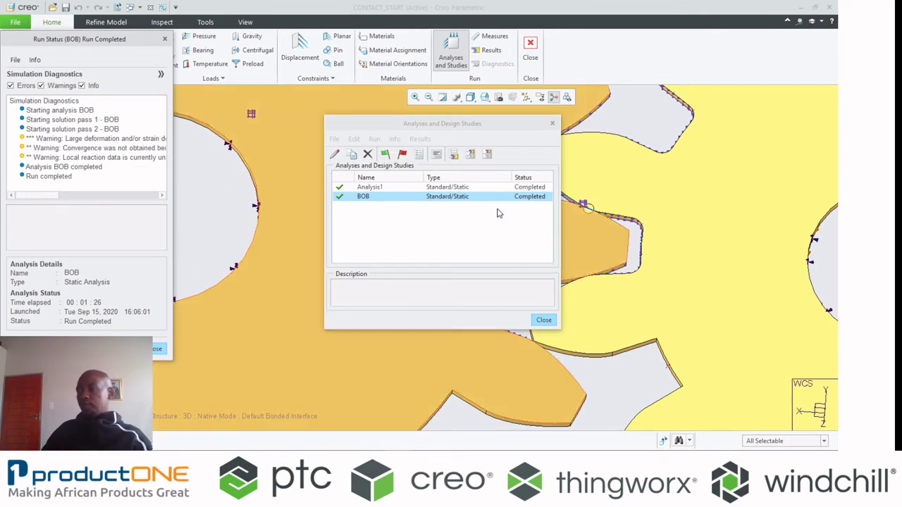
Step: Define a deformed fringe result window of stress for the BOB analysis at time 1.0 and show it
{"action": "left_click", "coordinate": [452, 156]}
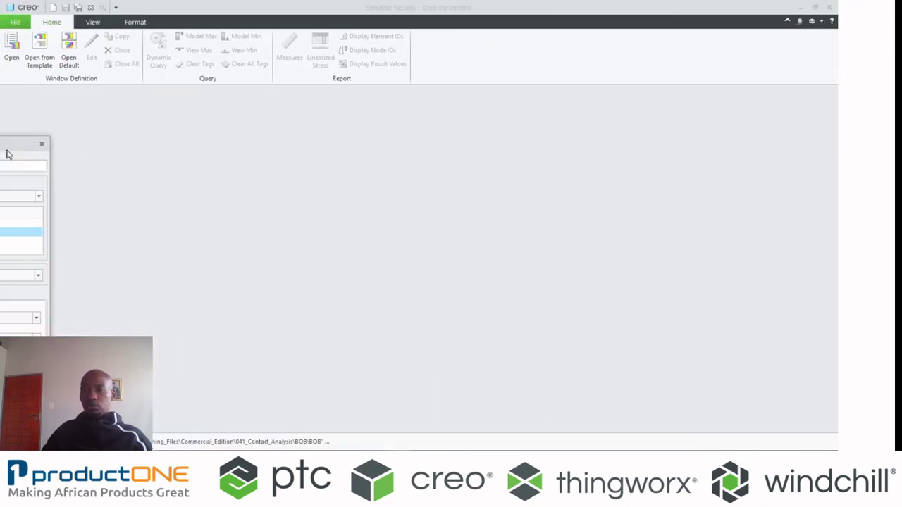
{"action": "left_click_drag", "start_coordinate": [61, 162], "coordinate": [381, 124]}
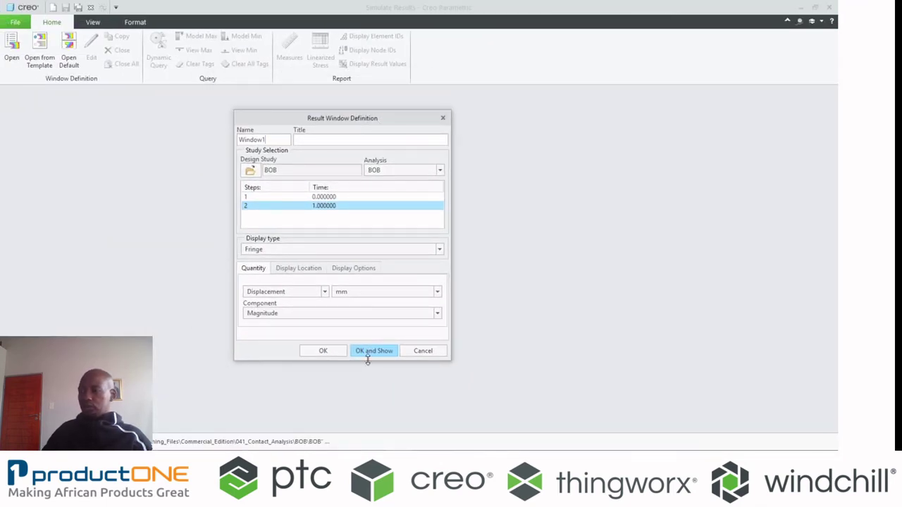
{"action": "left_click", "coordinate": [349, 269]}
{"action": "left_click", "coordinate": [358, 282]}
{"action": "left_click", "coordinate": [252, 270]}
{"action": "left_click", "coordinate": [257, 290]}
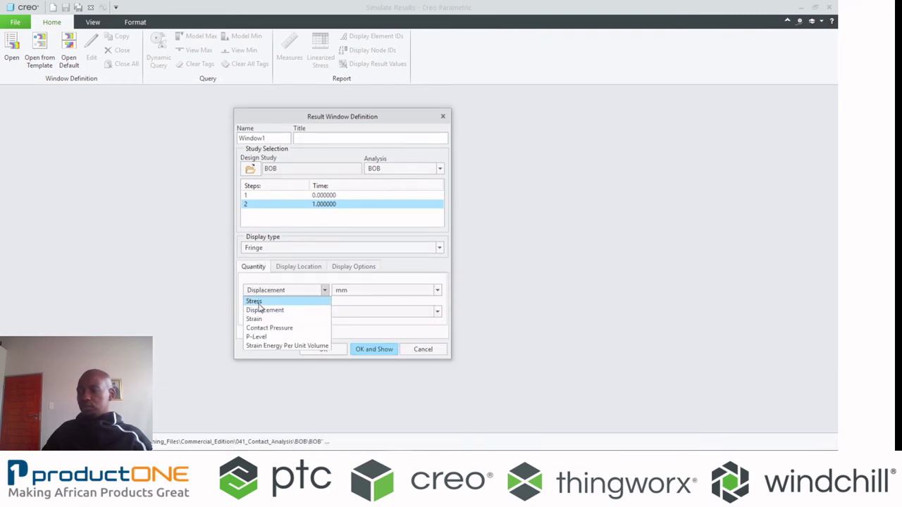
{"action": "left_click", "coordinate": [257, 300]}
{"action": "left_click", "coordinate": [374, 351]}
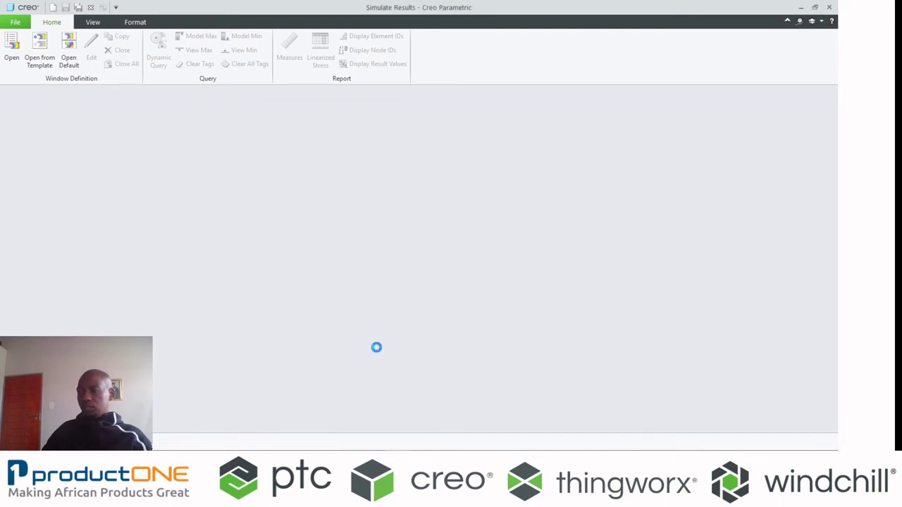
Step: Examine the von Mises stress fringe at the tooth contact, the tooth roots and across both gears
{"action": "mouse_move", "coordinate": [402, 210]}
{"action": "middle_mouse_down"}
{"action": "mouse_move", "coordinate": [442, 209]}
{"action": "mouse_move", "coordinate": [415, 143]}
{"action": "mouse_move", "coordinate": [453, 207]}
{"action": "mouse_move", "coordinate": [475, 176]}
{"action": "mouse_move", "coordinate": [451, 197]}
{"action": "middle_mouse_up"}
{"action": "scroll", "coordinate": [371, 257], "scroll_direction": "down", "scroll_amount": 4}
{"action": "middle_click_drag", "start_coordinate": [364, 261], "coordinate": [353, 224]}
{"action": "scroll", "coordinate": [355, 212], "scroll_direction": "up", "scroll_amount": 5}
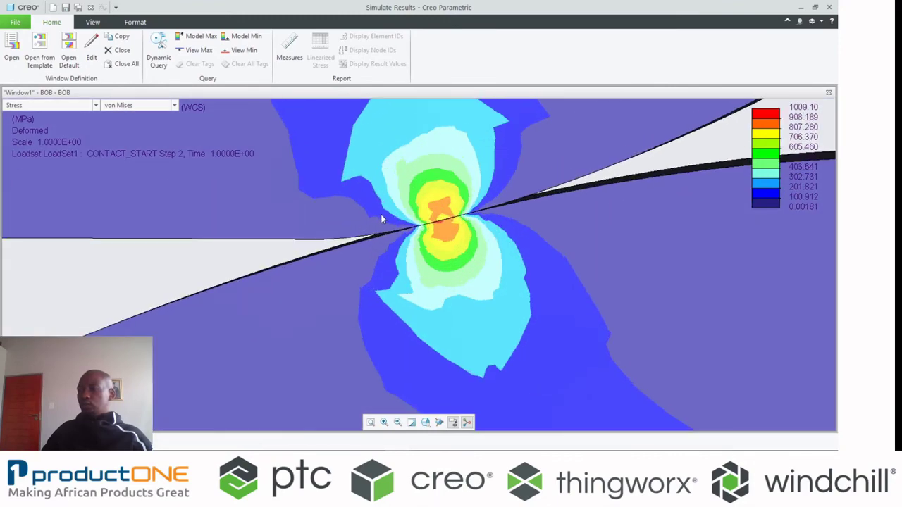
{"action": "scroll", "coordinate": [423, 239], "scroll_direction": "down", "scroll_amount": 6}
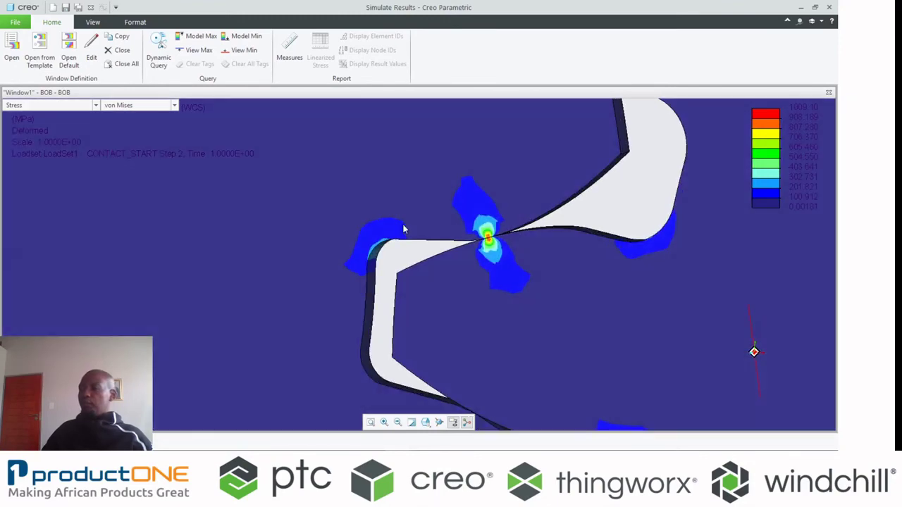
{"action": "middle_click_drag", "start_coordinate": [404, 229], "coordinate": [217, 208]}
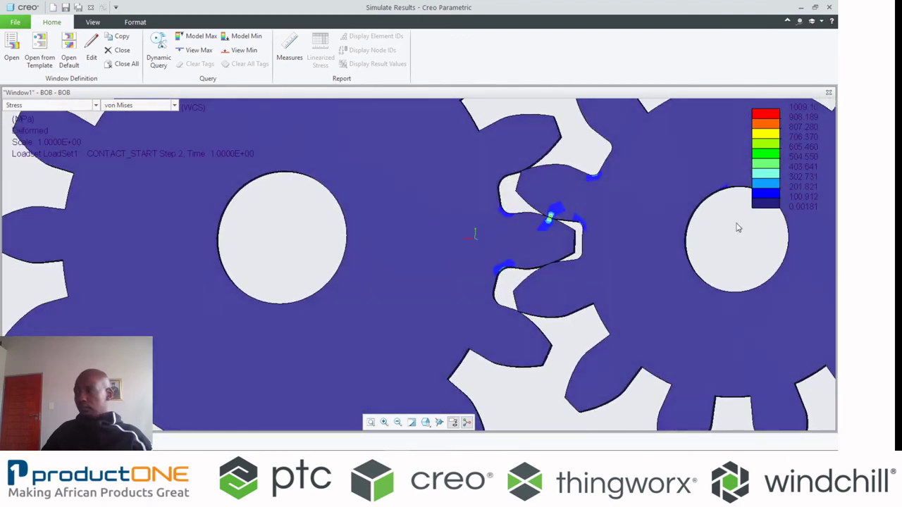
{"action": "scroll", "coordinate": [635, 212], "scroll_direction": "up", "scroll_amount": 5}
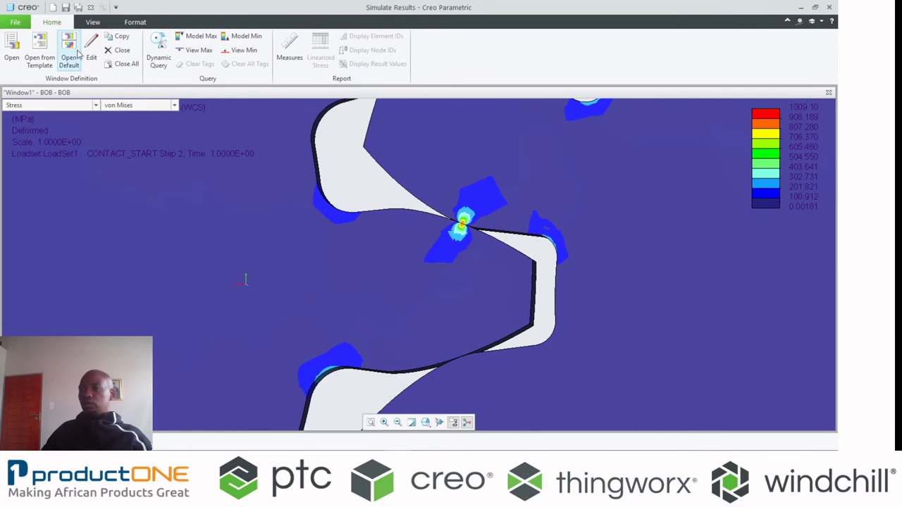
Step: Switch the stress fringe to Continuous Tone and inspect the stress at the tooth contact
{"action": "left_click", "coordinate": [91, 50]}
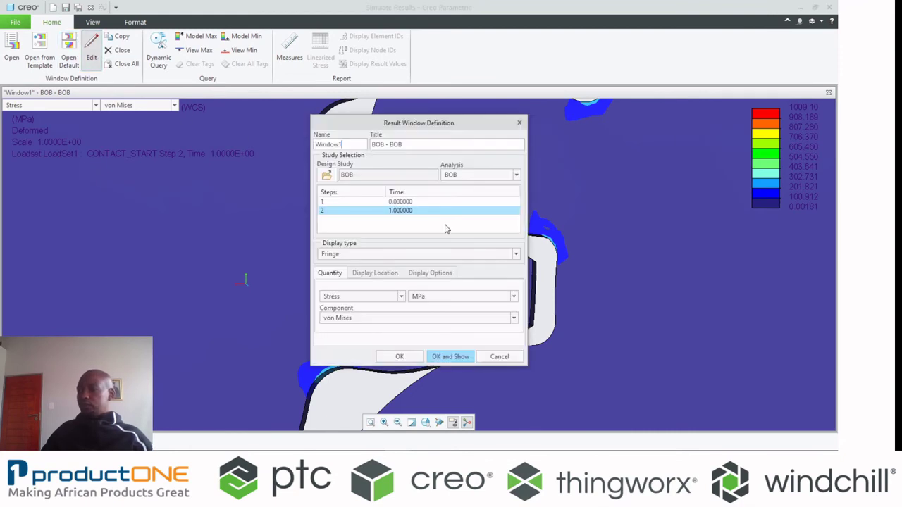
{"action": "left_click", "coordinate": [437, 274]}
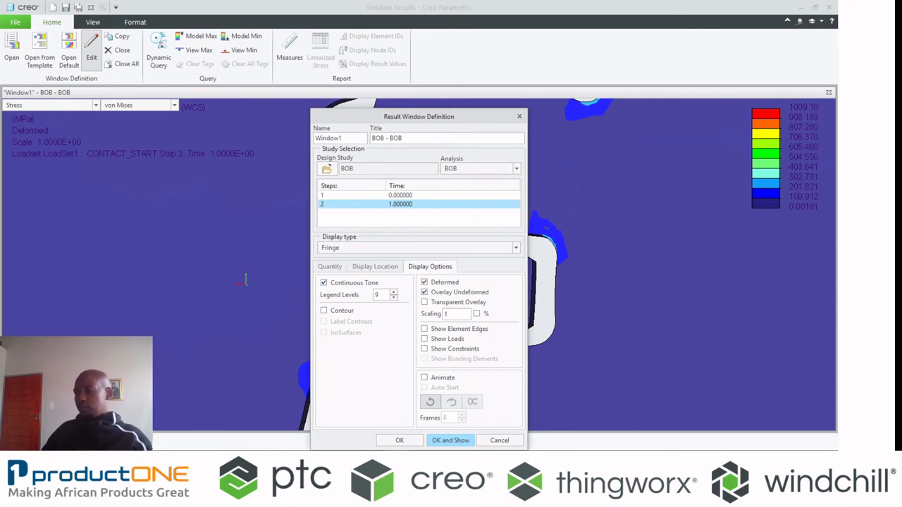
{"action": "left_click", "coordinate": [450, 441]}
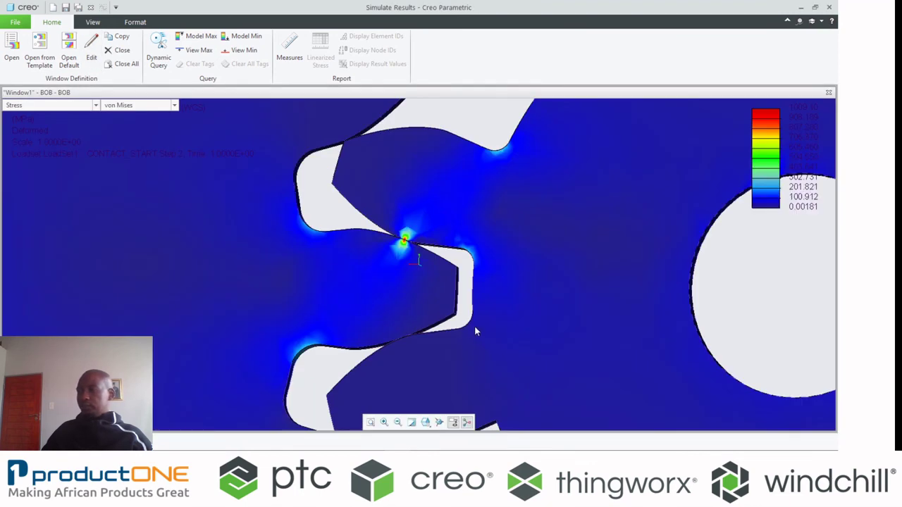
{"action": "scroll", "coordinate": [474, 324], "scroll_direction": "up", "scroll_amount": 3}
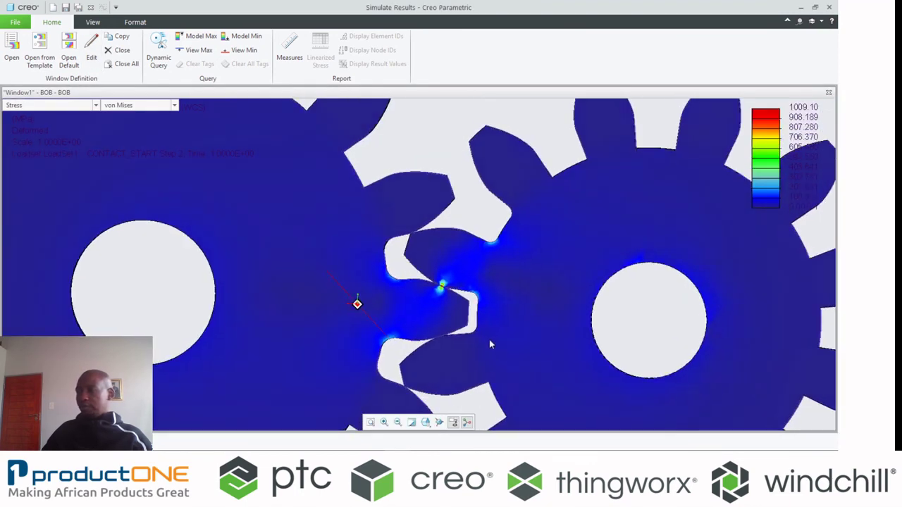
{"action": "scroll", "coordinate": [425, 282], "scroll_direction": "down", "scroll_amount": 6}
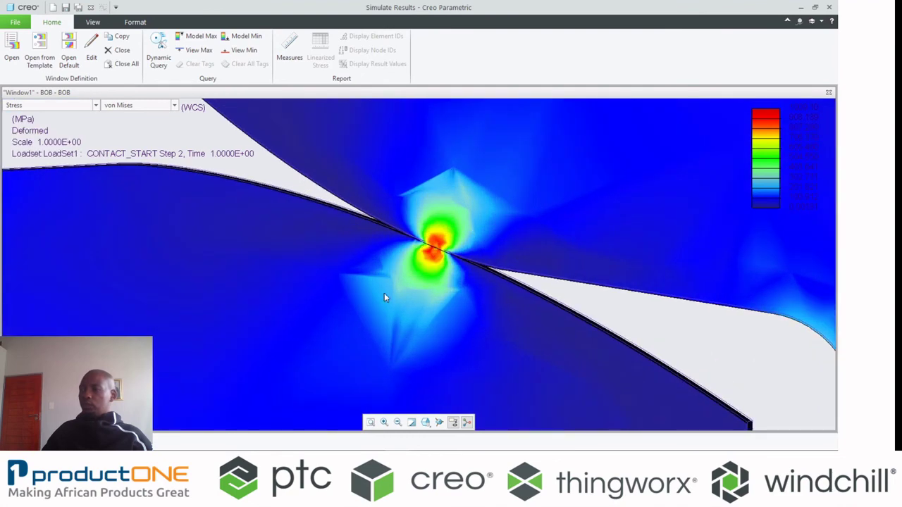
Step: Turn on Show Element Edges for the BOB stress fringe, redisplay it, and inspect the refined mesh at the tooth contact
{"action": "scroll", "coordinate": [437, 262], "scroll_direction": "up", "scroll_amount": 5}
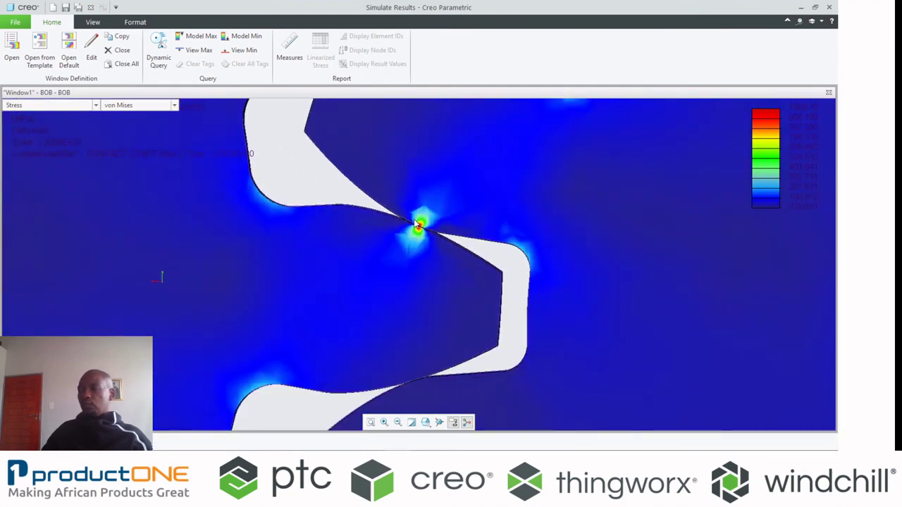
{"action": "middle_click_drag", "start_coordinate": [398, 235], "coordinate": [391, 232]}
{"action": "middle_click_drag", "start_coordinate": [437, 262], "coordinate": [540, 316], "text": "shift"}
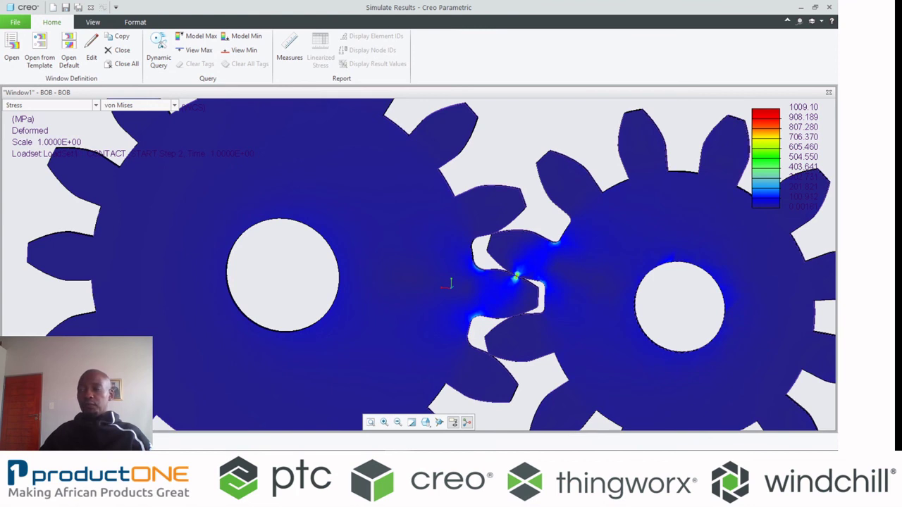
{"action": "left_click", "coordinate": [92, 45]}
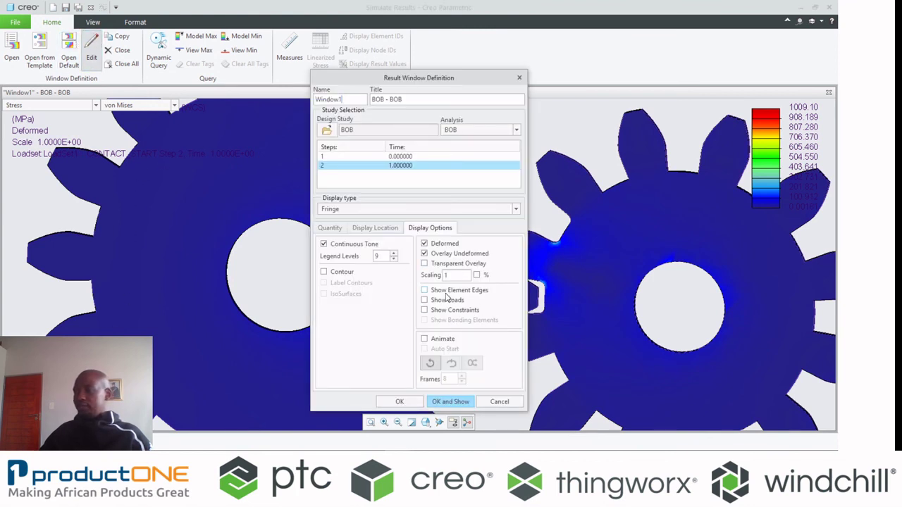
{"action": "left_click", "coordinate": [449, 403]}
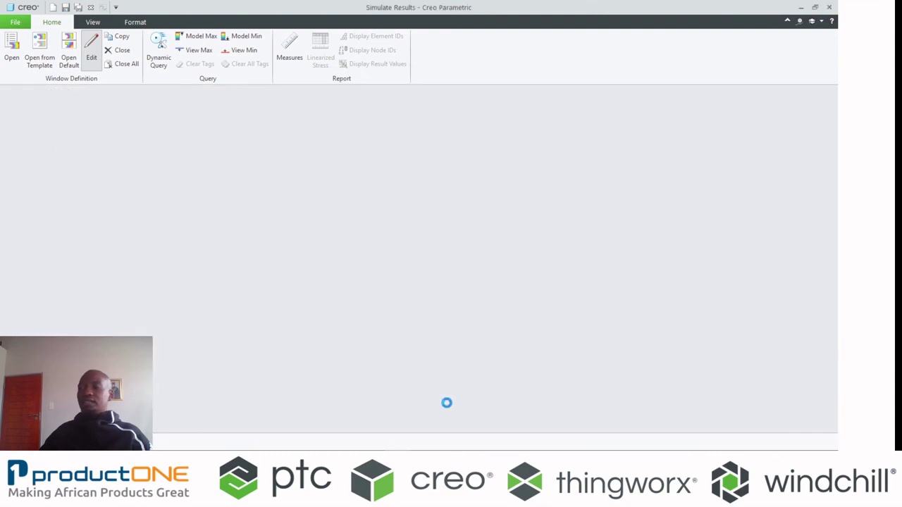
{"action": "scroll", "coordinate": [494, 261], "scroll_direction": "up", "scroll_amount": 10}
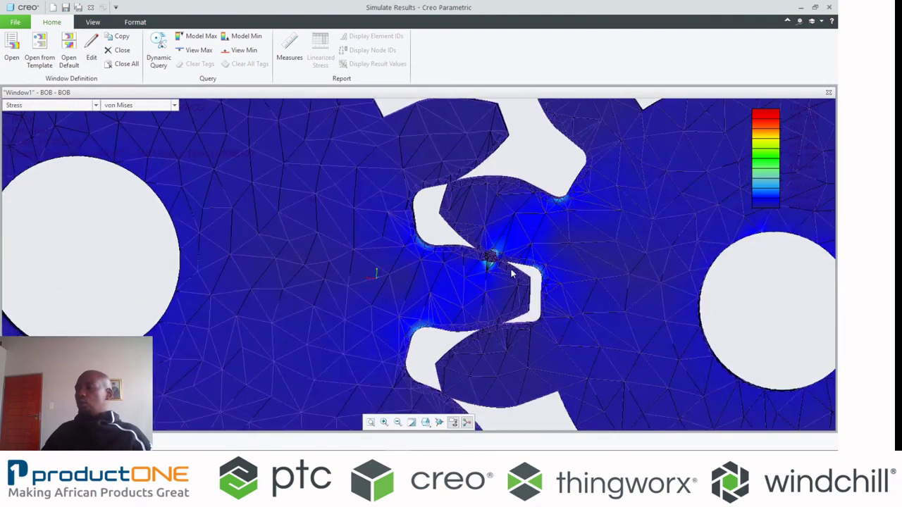
{"action": "scroll", "coordinate": [494, 258], "scroll_direction": "up", "scroll_amount": 3}
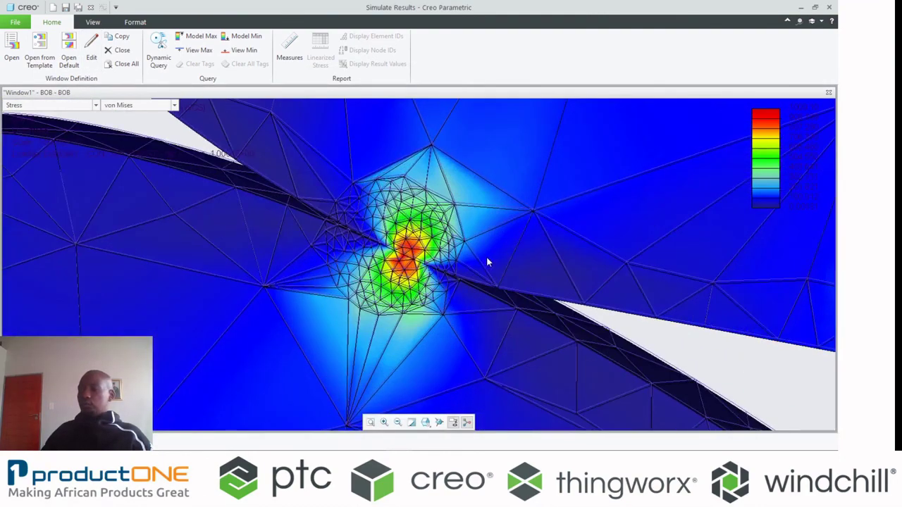
{"action": "scroll", "coordinate": [486, 257], "scroll_direction": "up", "scroll_amount": 2}
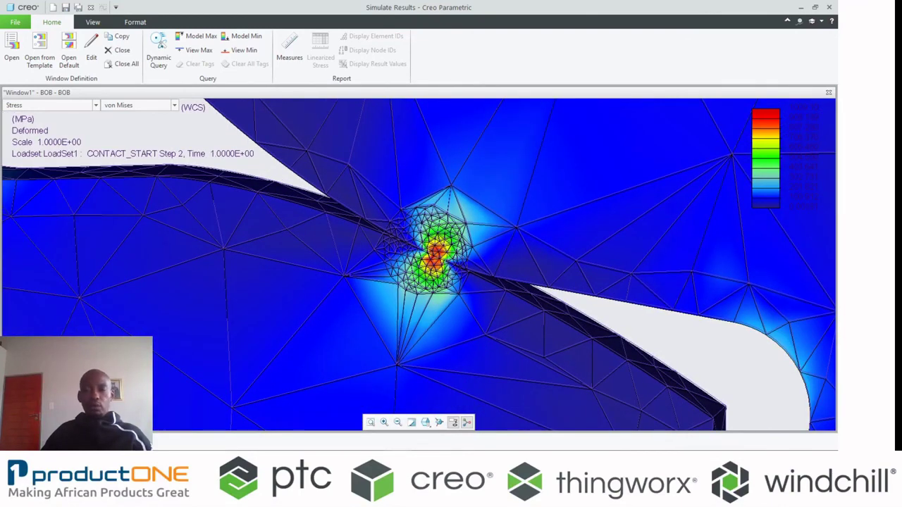